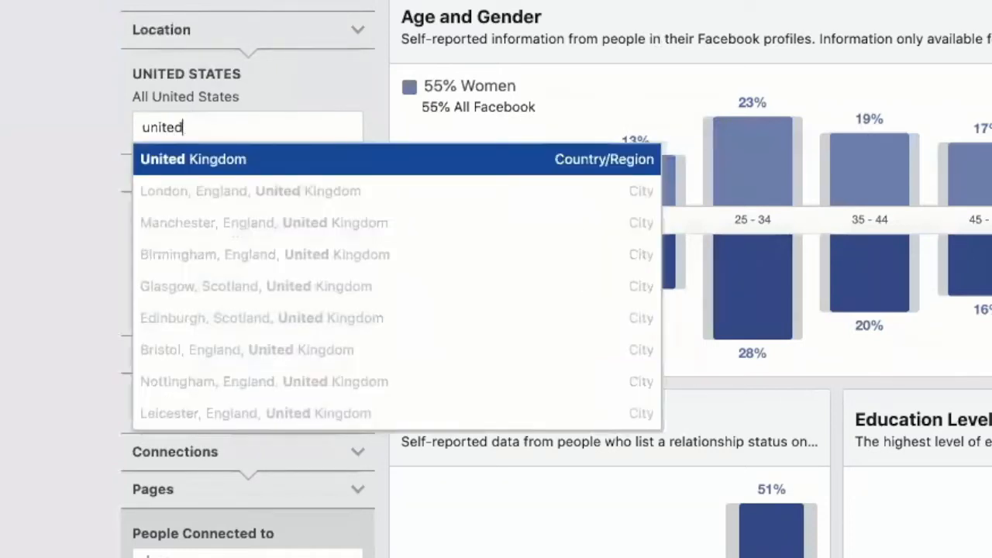
# - Clear the unfinished country search text from the audience's location field
pyautogui.press('BackSpace')
pyautogui.press('BackSpace')
pyautogui.press('BackSpace')
pyautogui.press('BackSpace')
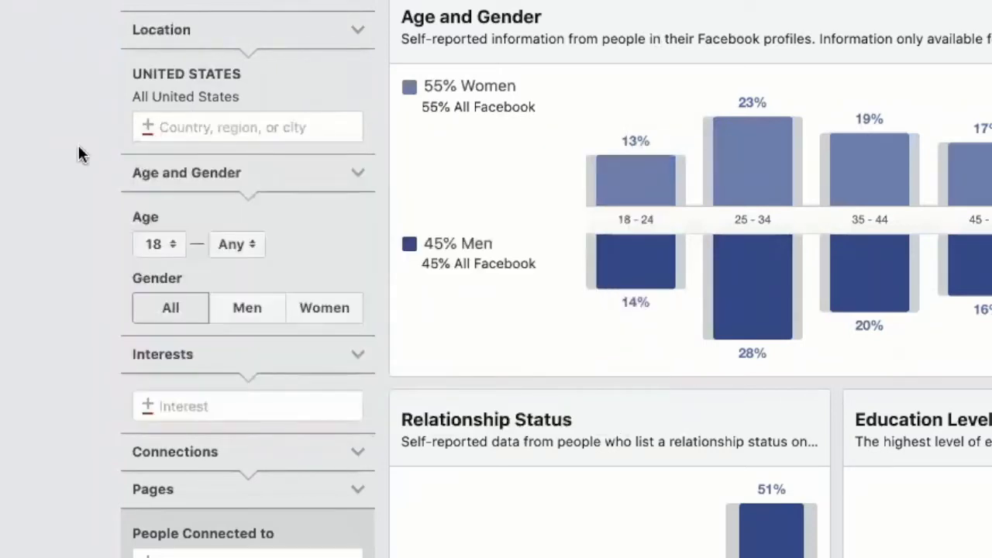
# - Limit the audience to women and set the minimum age to 30
pyautogui.click(191, 177)
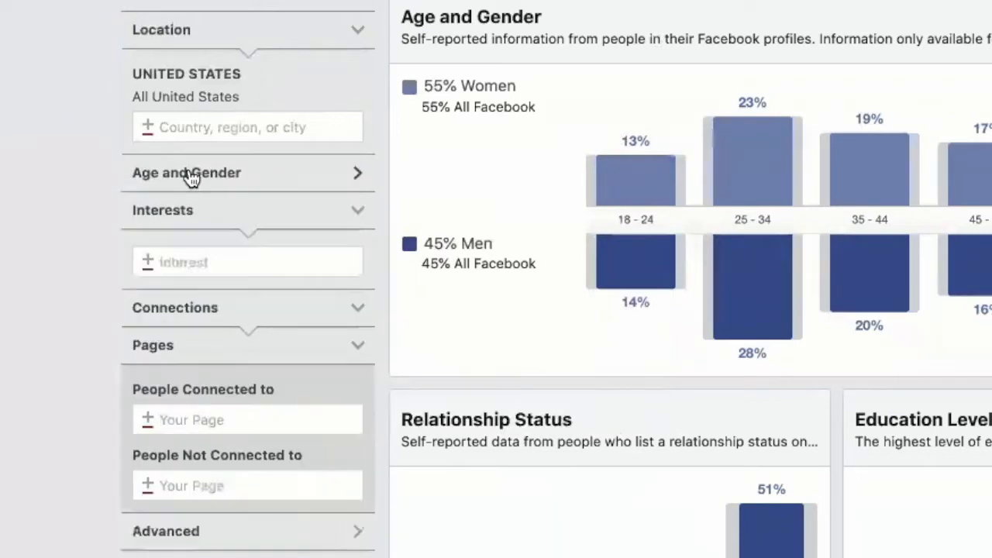
pyautogui.click(360, 178)
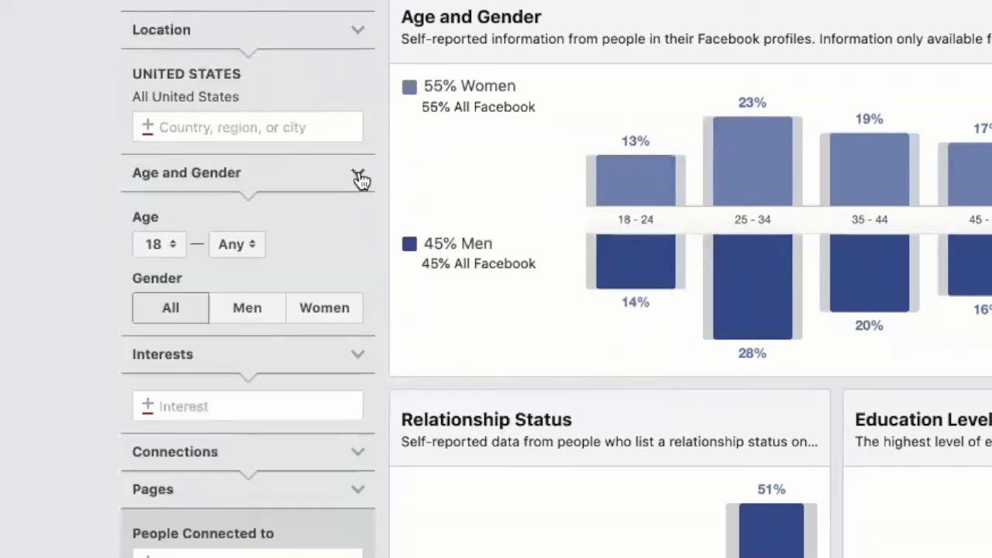
pyautogui.click(307, 317)
pyautogui.click(161, 248)
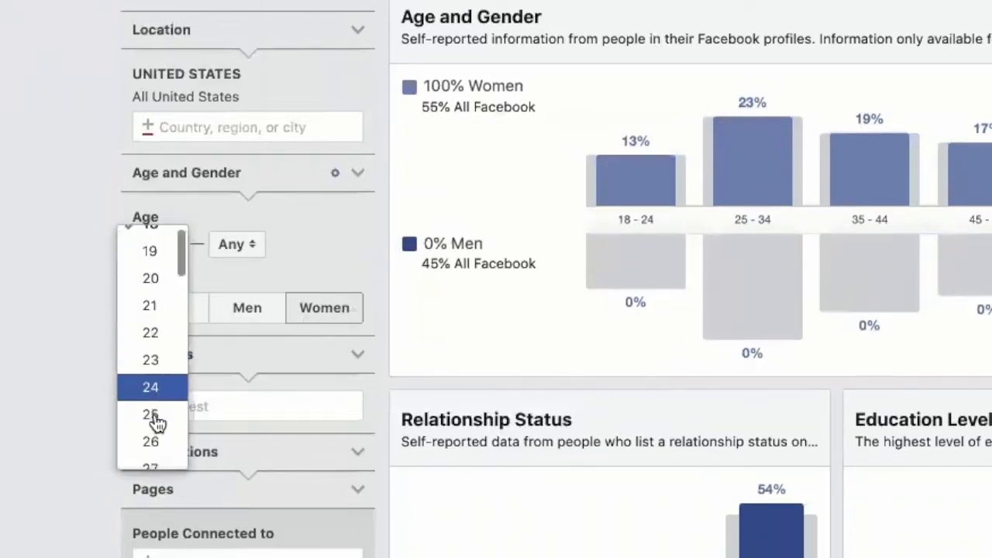
pyautogui.scroll(-4, 155, 422)
pyautogui.click(146, 310)
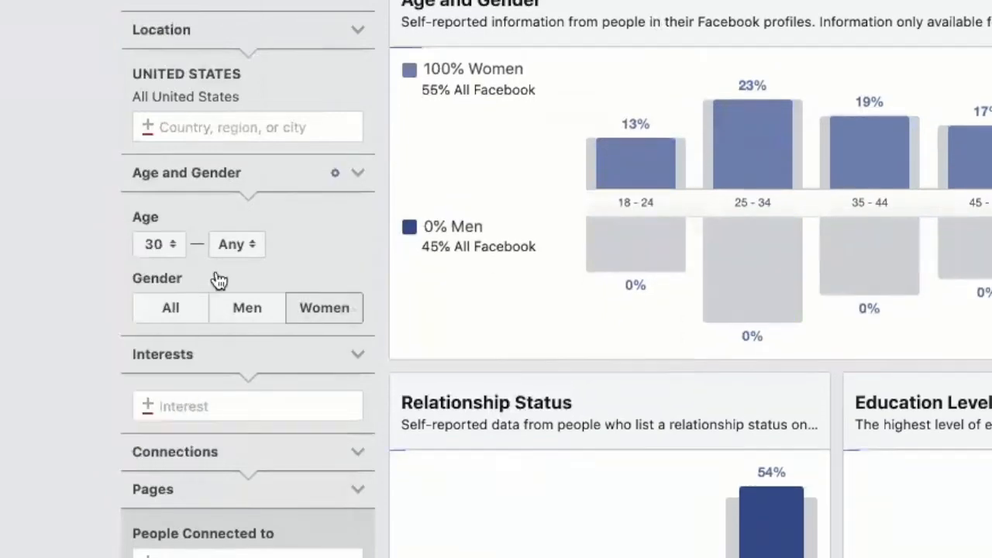
# - Set the audience's maximum age to 50
pyautogui.click(236, 245)
pyautogui.scroll(-3, 245, 422)
pyautogui.scroll(-3, 244, 423)
pyautogui.scroll(-3, 244, 423)
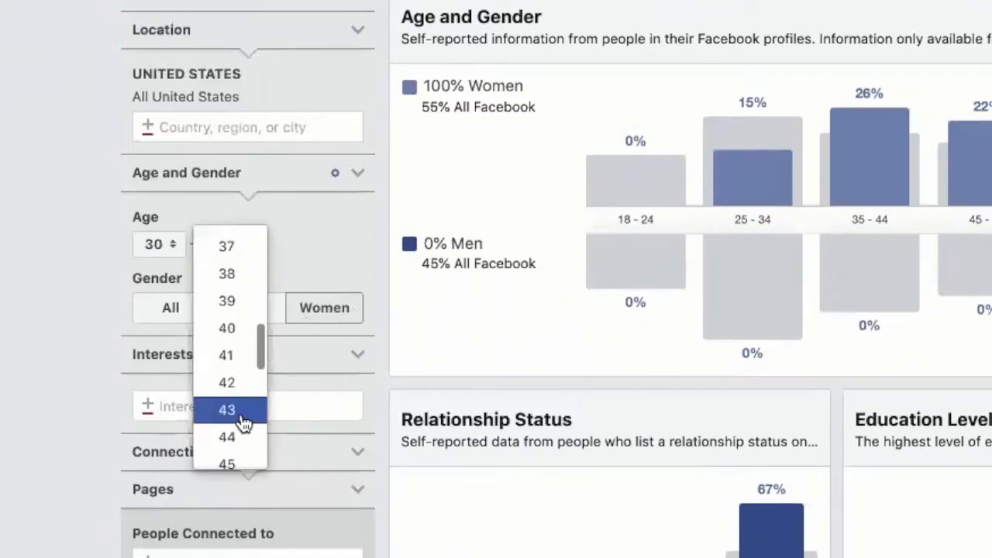
pyautogui.scroll(-3, 244, 423)
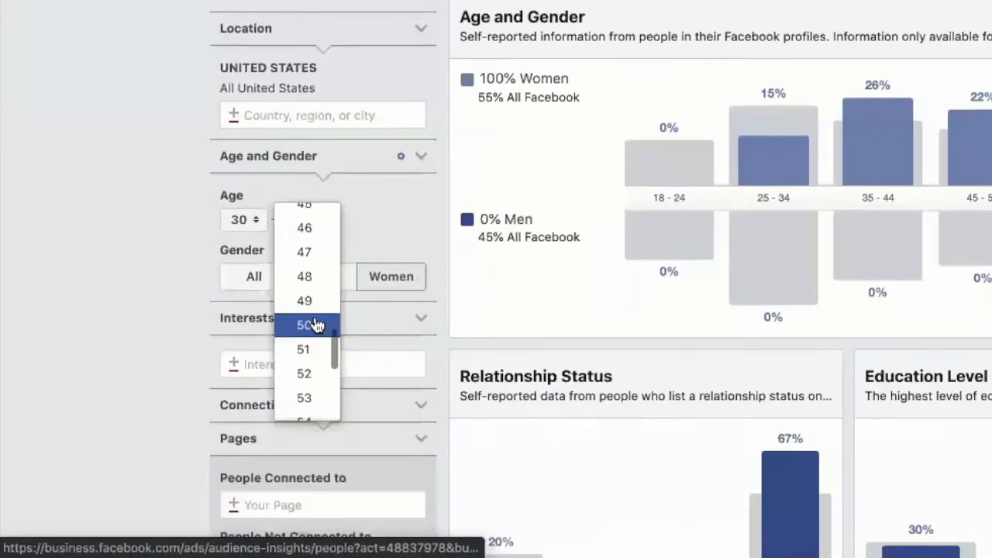
pyautogui.click(314, 325)
# - Add Meditation and Yoga from the Fitness and wellness category to the audience's interests
pyautogui.scroll(-3, 284, 354)
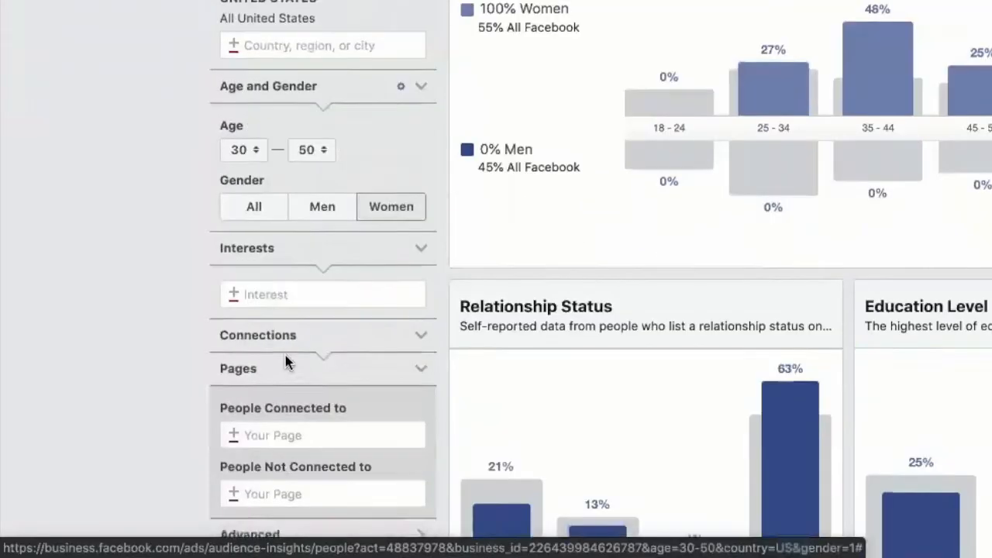
pyautogui.click(267, 198)
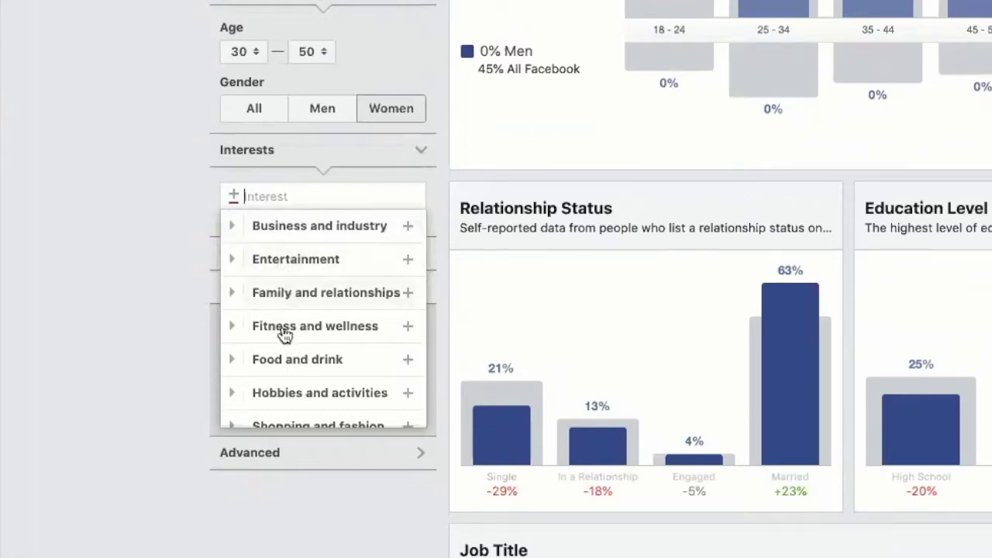
pyautogui.scroll(-2, 285, 368)
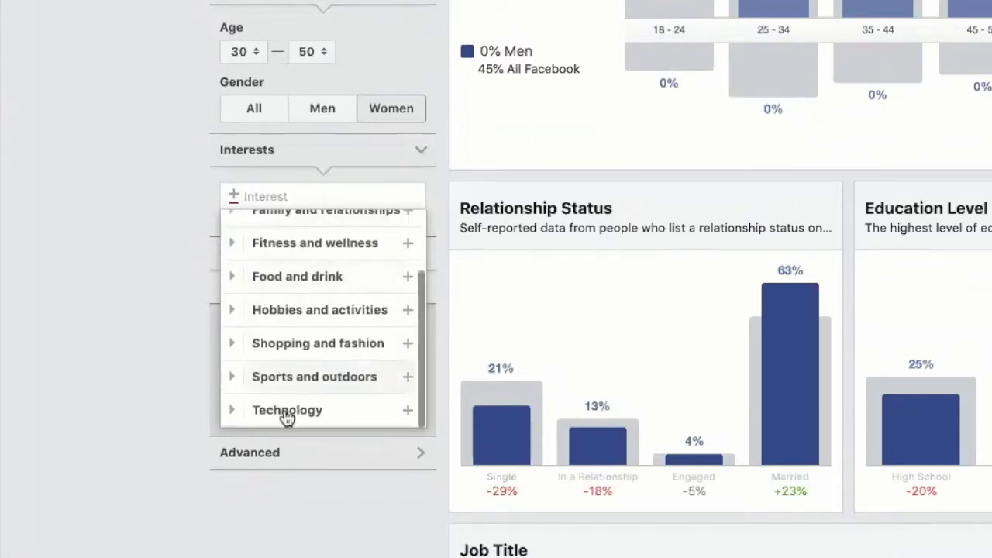
pyautogui.scroll(3, 284, 412)
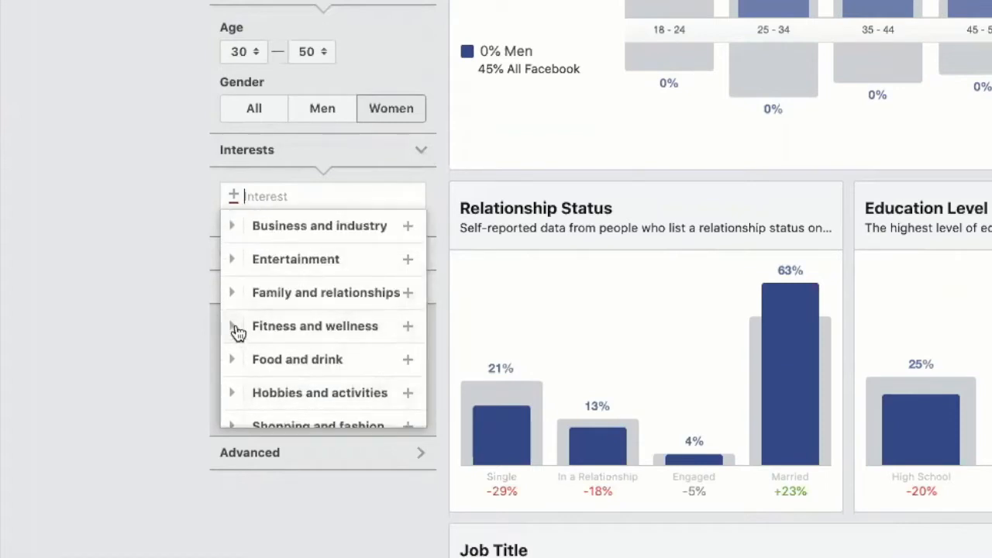
pyautogui.click(234, 326)
pyautogui.scroll(-1, 281, 385)
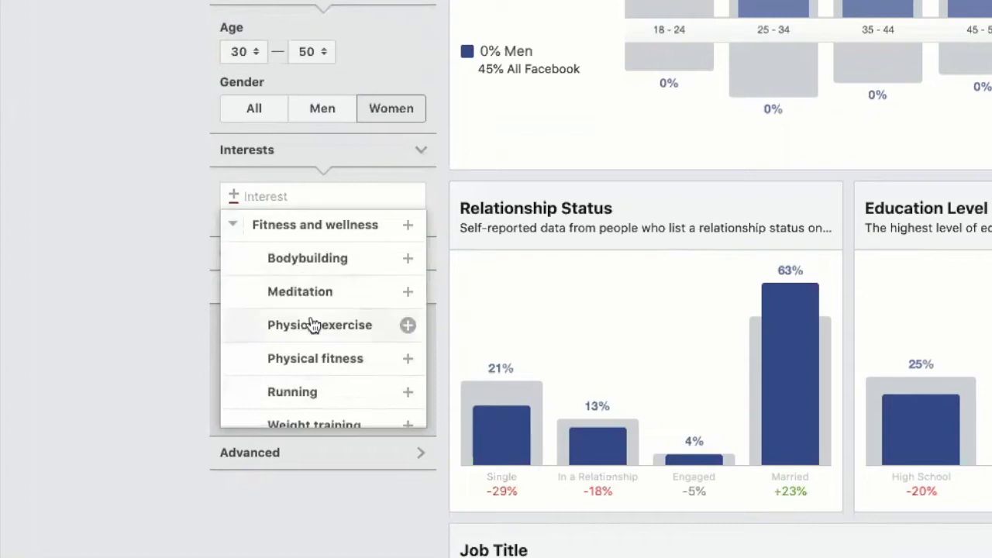
pyautogui.scroll(-2, 312, 325)
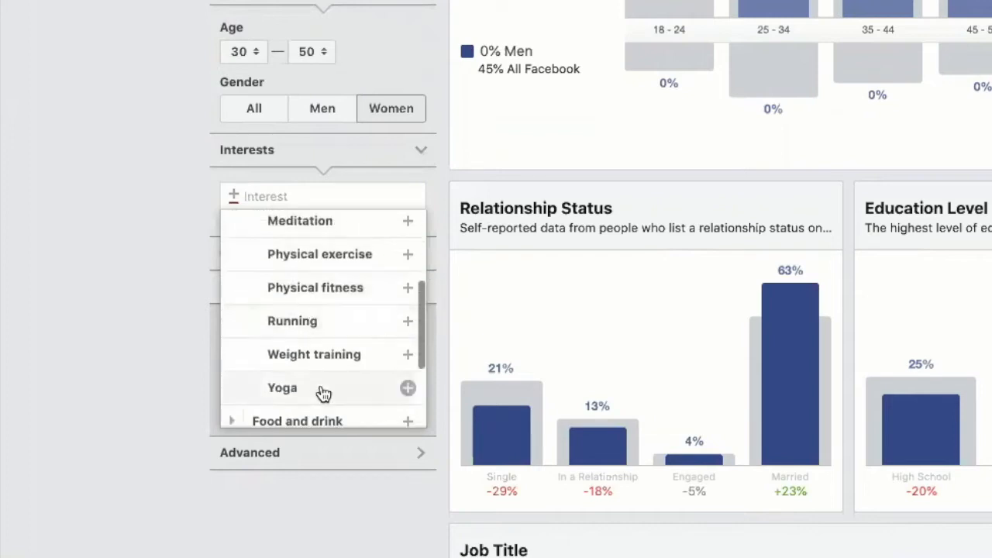
pyautogui.click(407, 388)
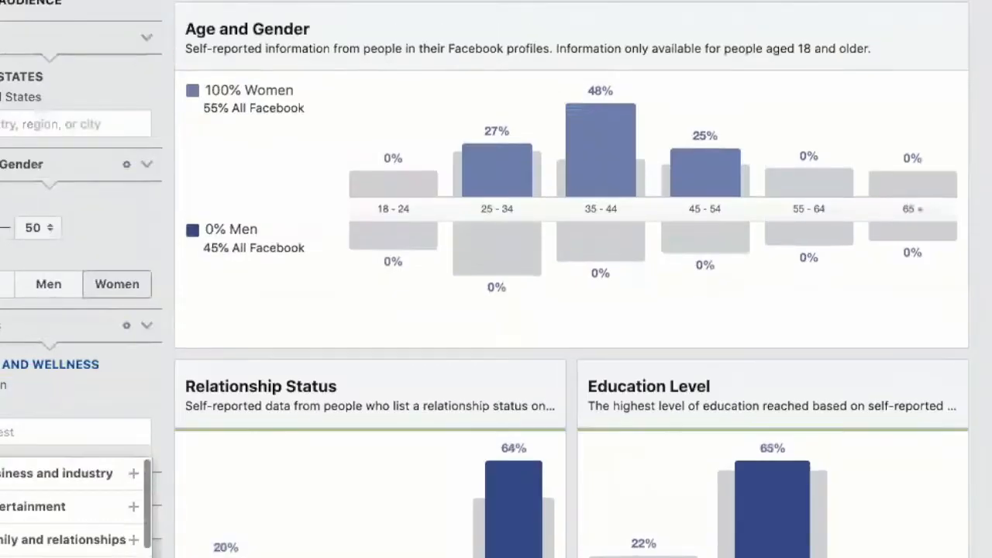
# - Show the audience's page likes and examine the top categories, down to the baby and children's clothing store entry
pyautogui.scroll(3, 409, 361)
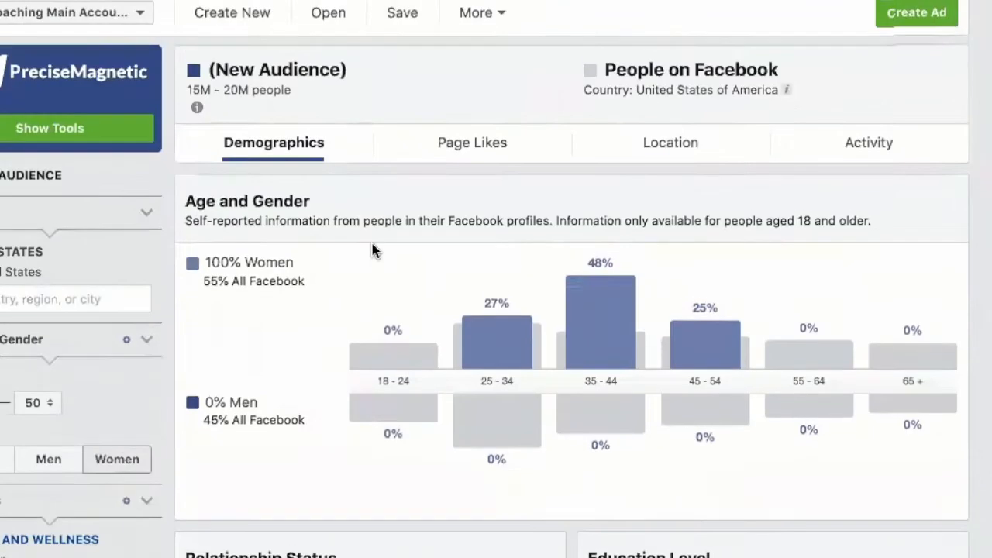
pyautogui.click(496, 138)
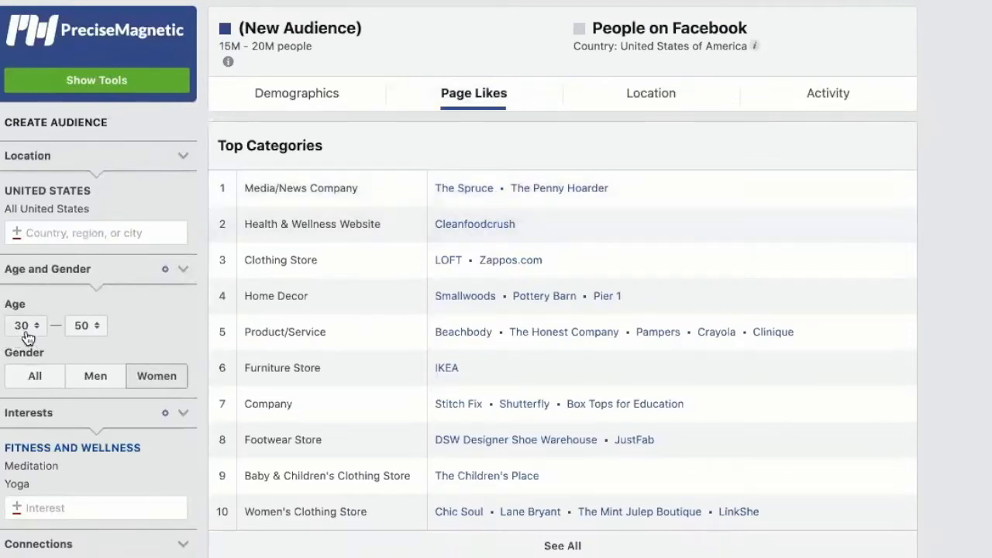
pyautogui.scroll(-2, 156, 385)
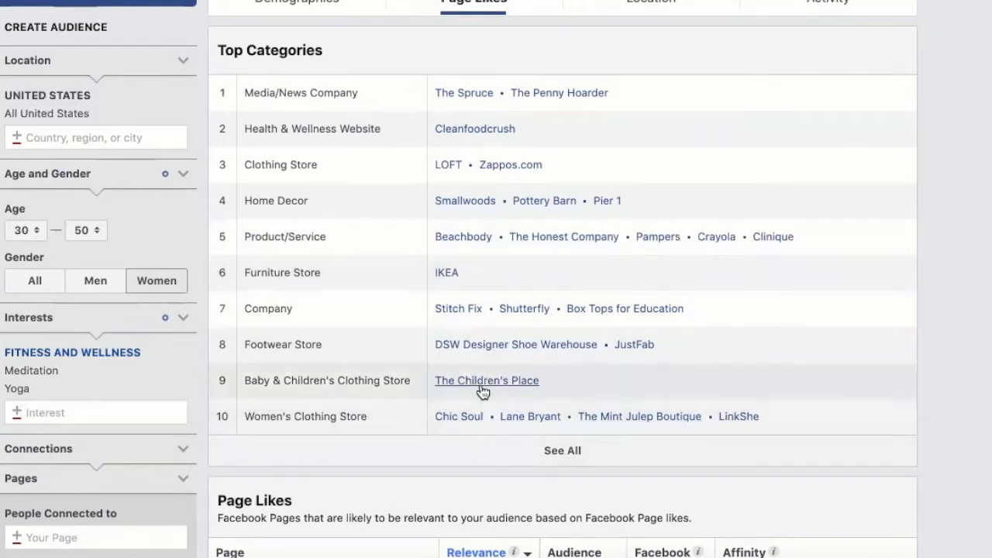
pyautogui.moveTo(553, 379); pyautogui.dragTo(433, 365)
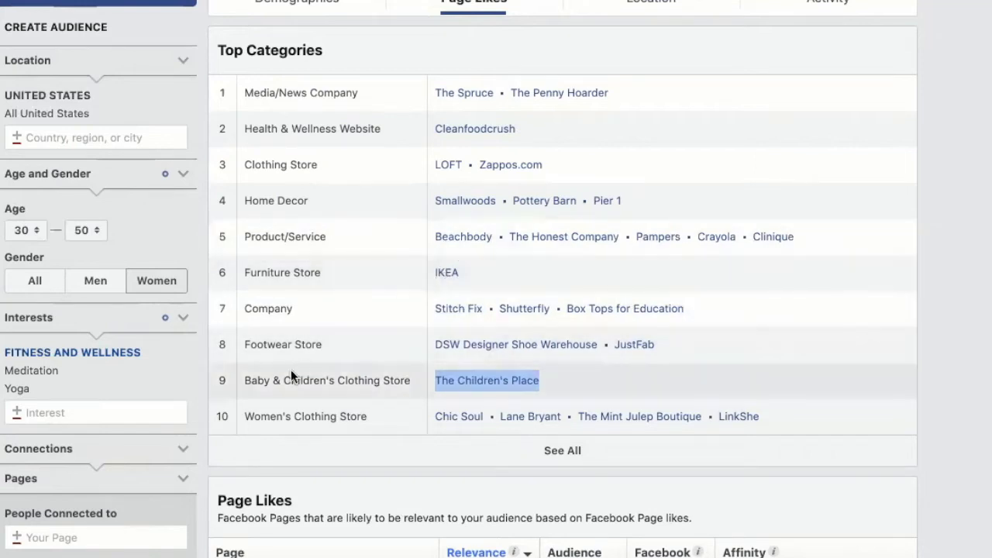
# - Search the interests for "yoga journal" and add Yoga Journal to the audience
pyautogui.click(52, 413)
pyautogui.write('y')
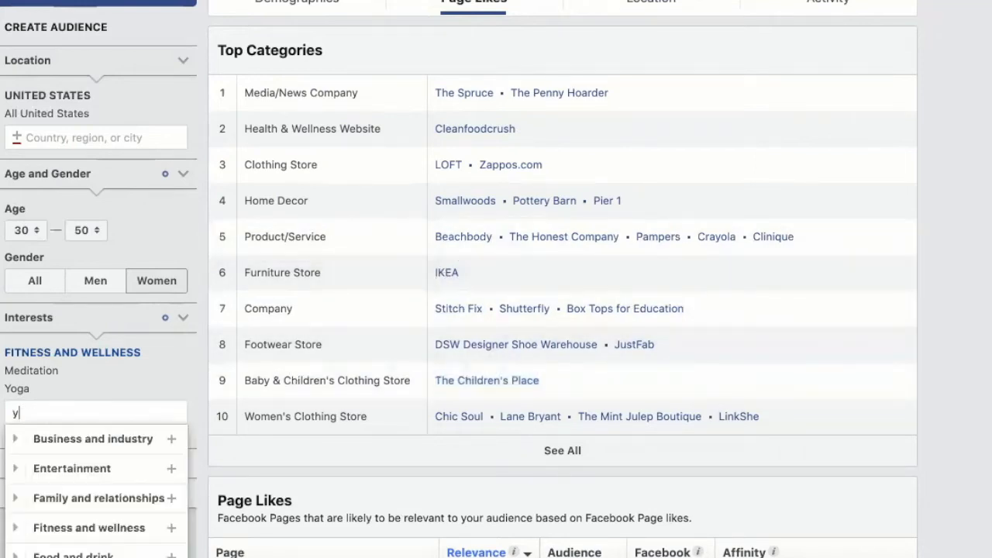
pyautogui.write('oga journal')
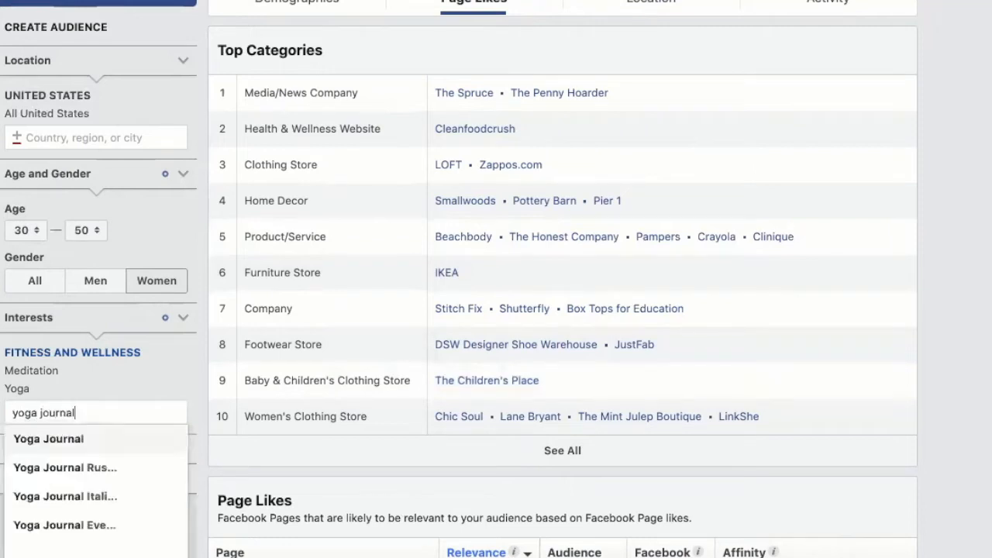
pyautogui.click(70, 447)
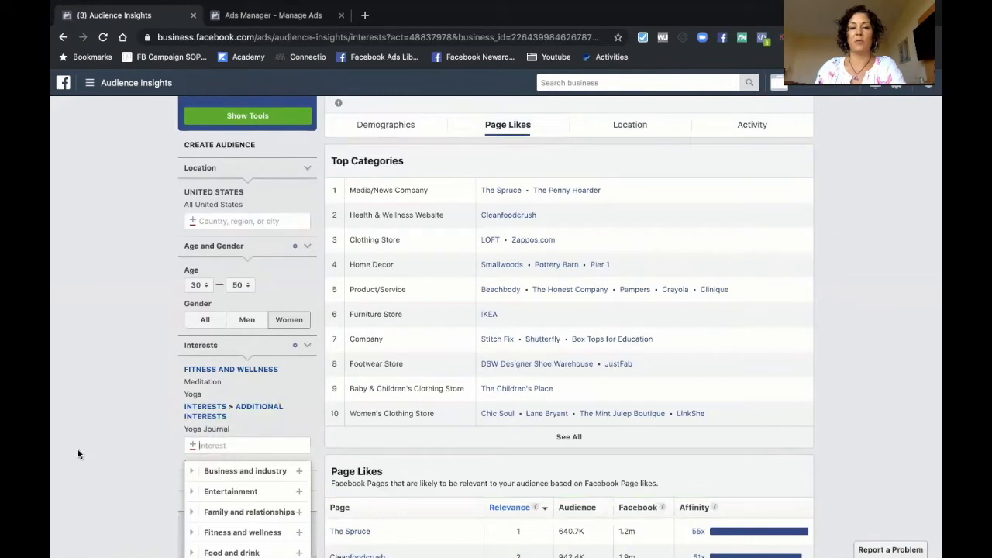
pyautogui.click(78, 454)
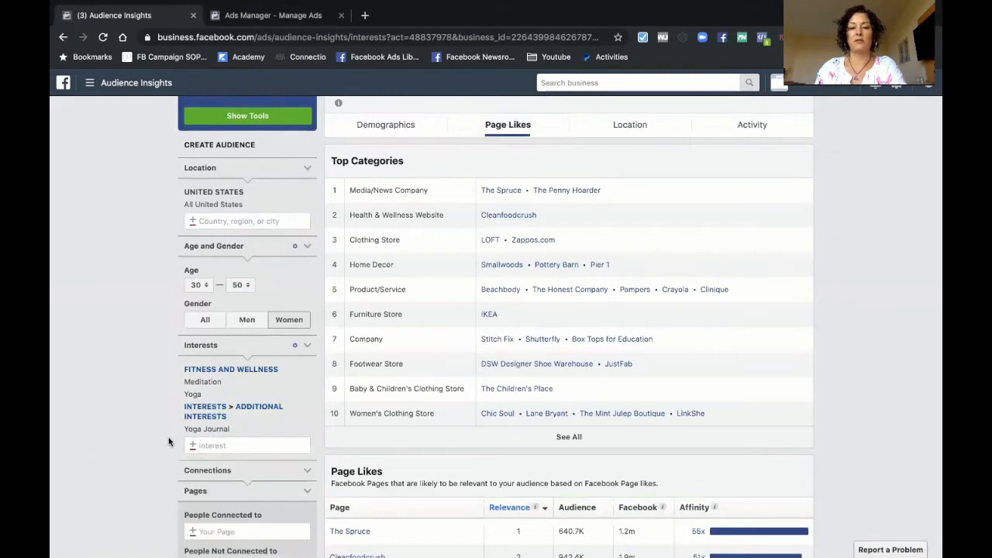
# - Switch to Ads Manager, return to the campaign overview and start creating a new campaign
pyautogui.scroll(-1, 224, 469)
pyautogui.scroll(-4, 223, 468)
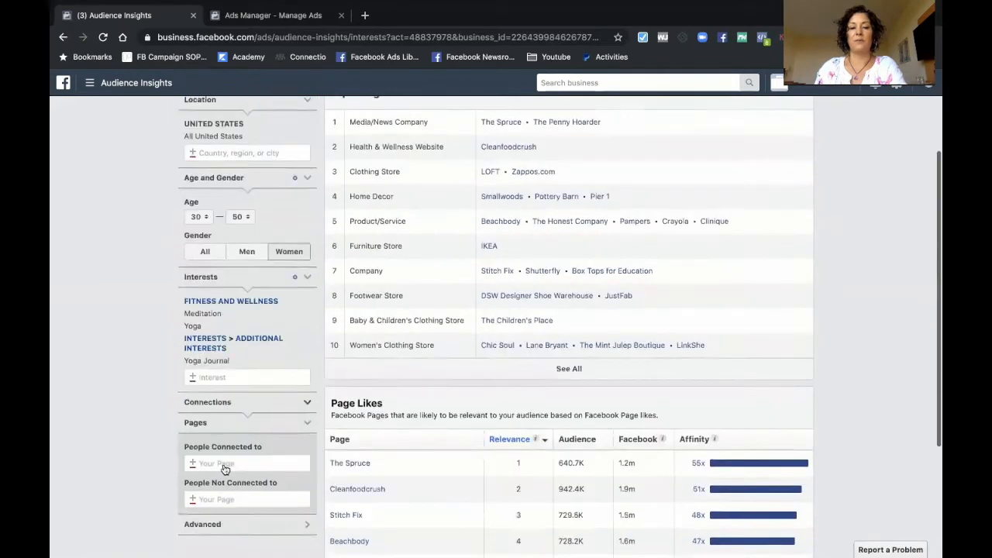
pyautogui.scroll(6, 222, 468)
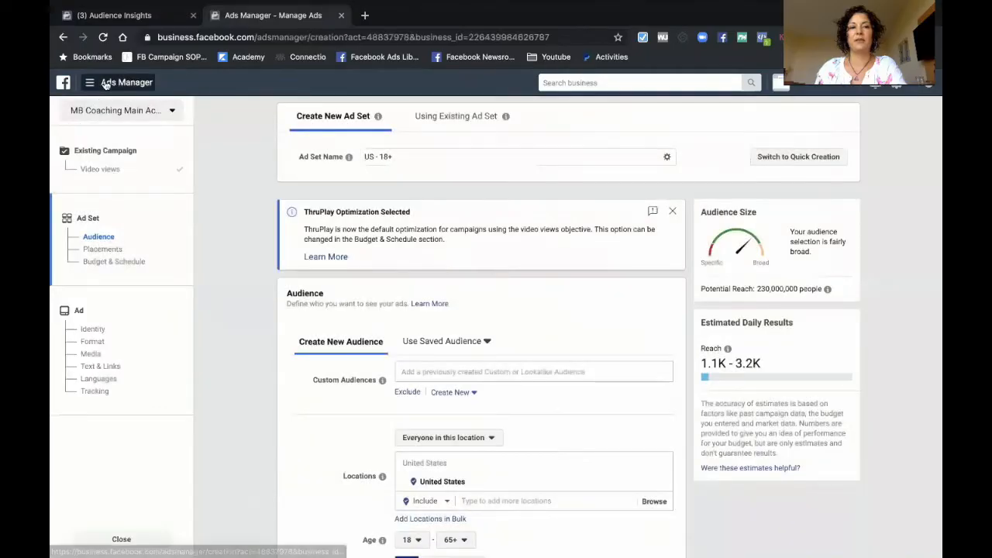
pyautogui.moveTo(106, 84)
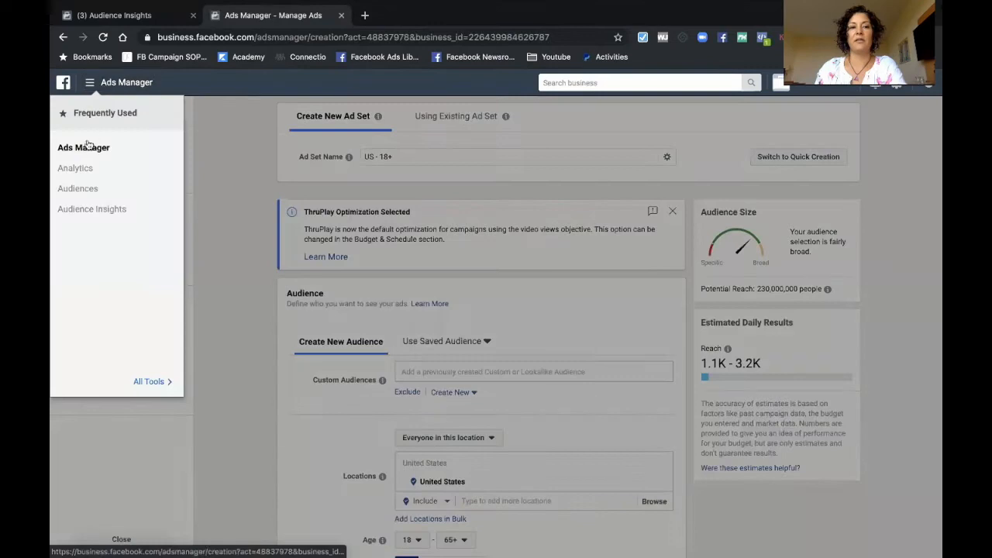
pyautogui.click(101, 148)
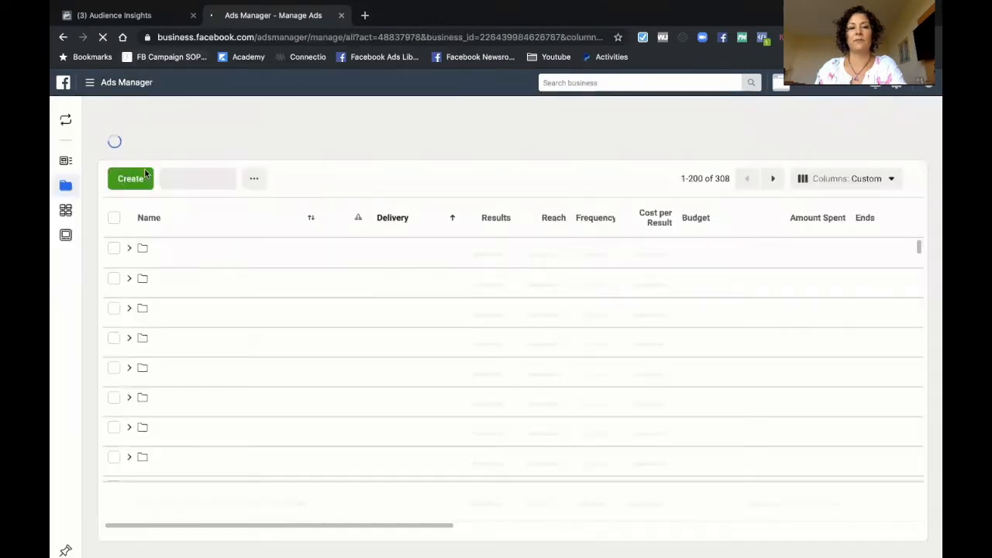
pyautogui.click(129, 179)
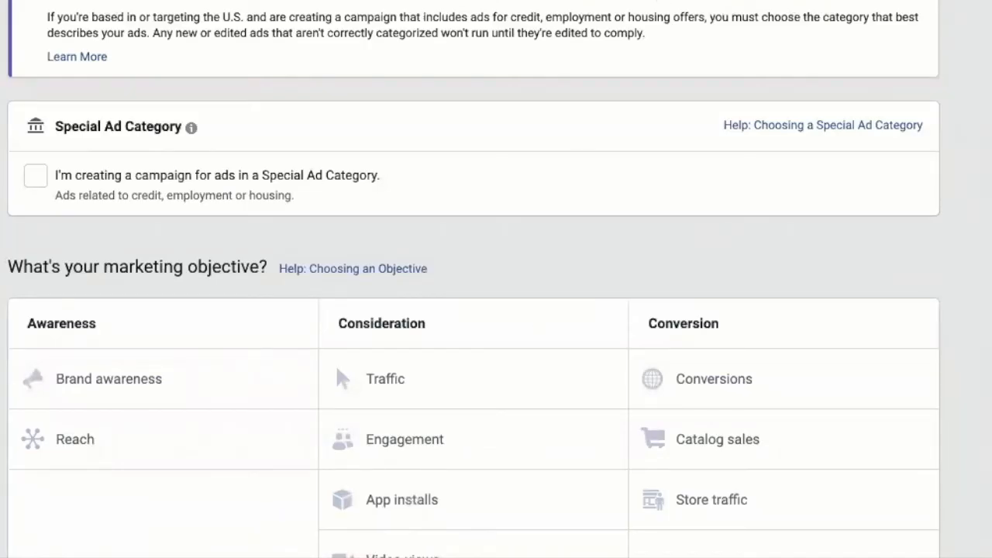
# - Review the available marketing objectives and choose Video views for the new campaign
pyautogui.scroll(-3, 401, 354)
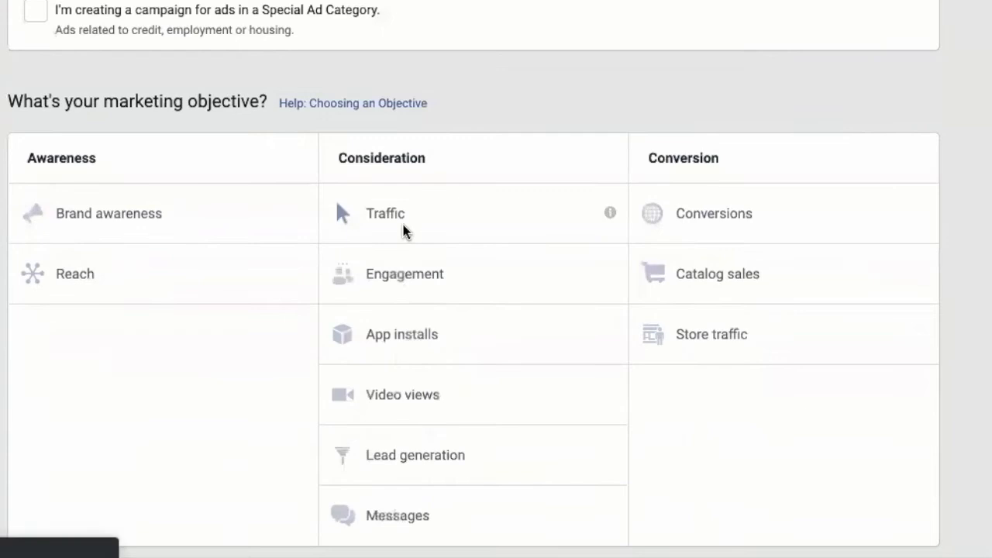
pyautogui.scroll(1, 432, 263)
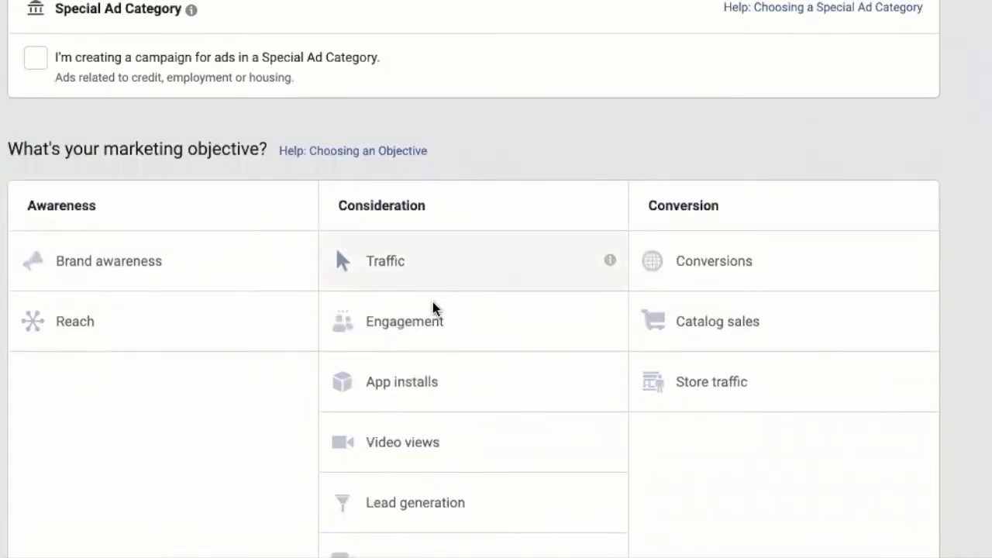
pyautogui.scroll(-1, 431, 319)
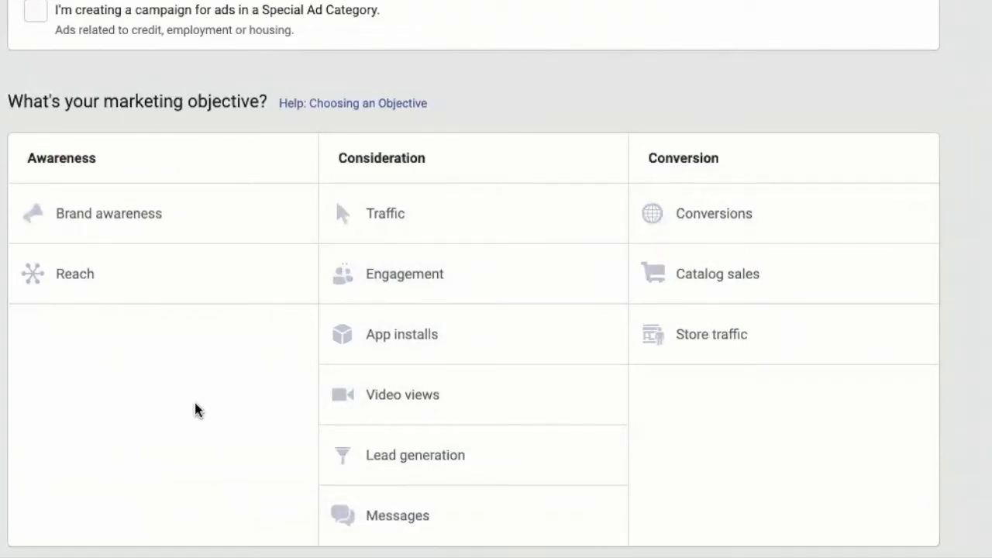
pyautogui.scroll(2, 195, 410)
pyautogui.scroll(-2, 195, 410)
pyautogui.scroll(3, 195, 410)
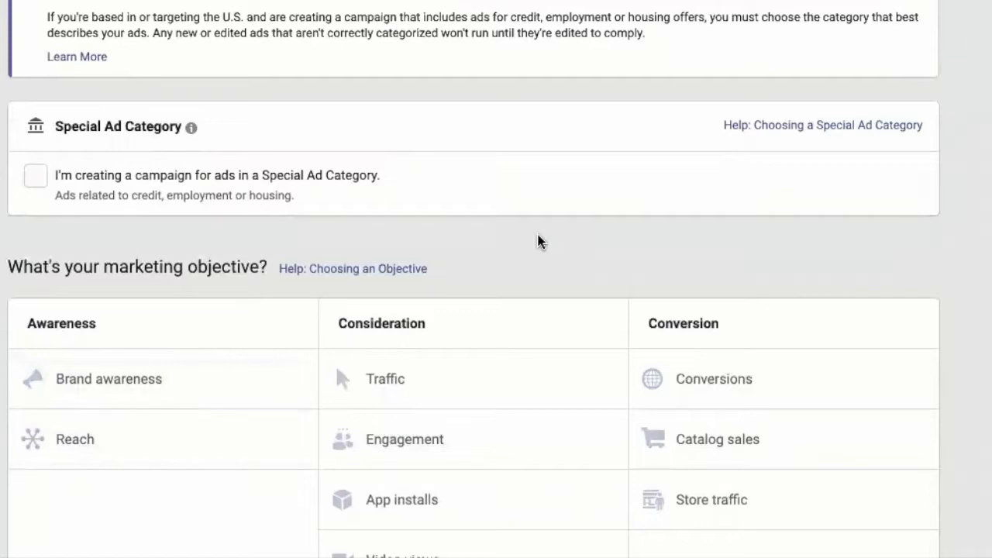
pyautogui.scroll(-3, 540, 242)
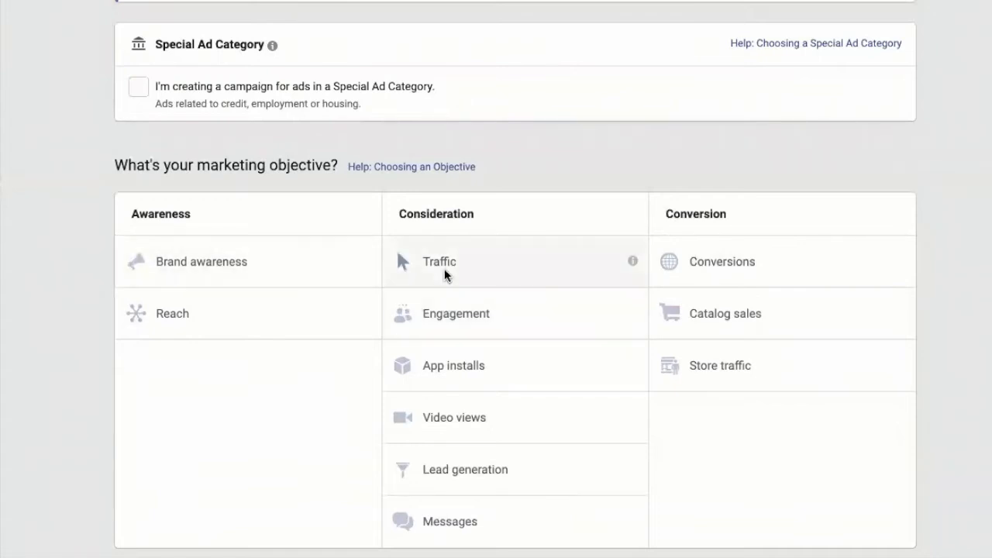
pyautogui.click(487, 419)
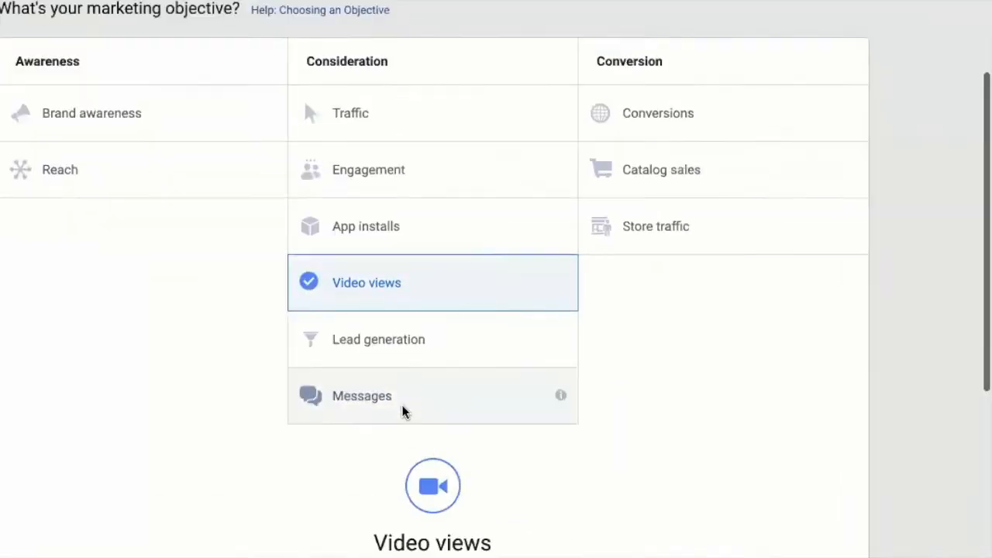
# - Insert "2019" in front of "Video views" in the campaign name
pyautogui.moveTo(414, 248); pyautogui.dragTo(329, 249)
pyautogui.click(337, 249)
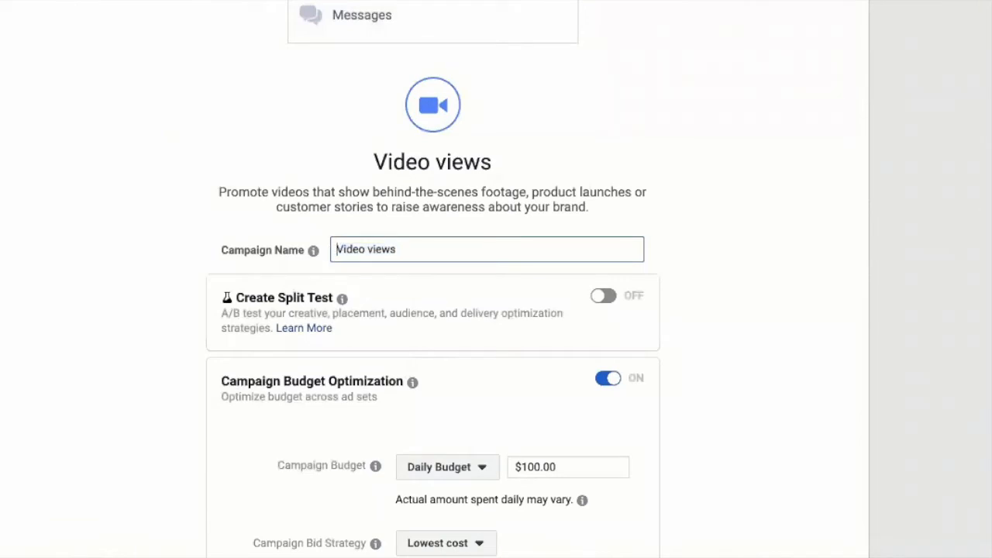
pyautogui.write('2019 ')
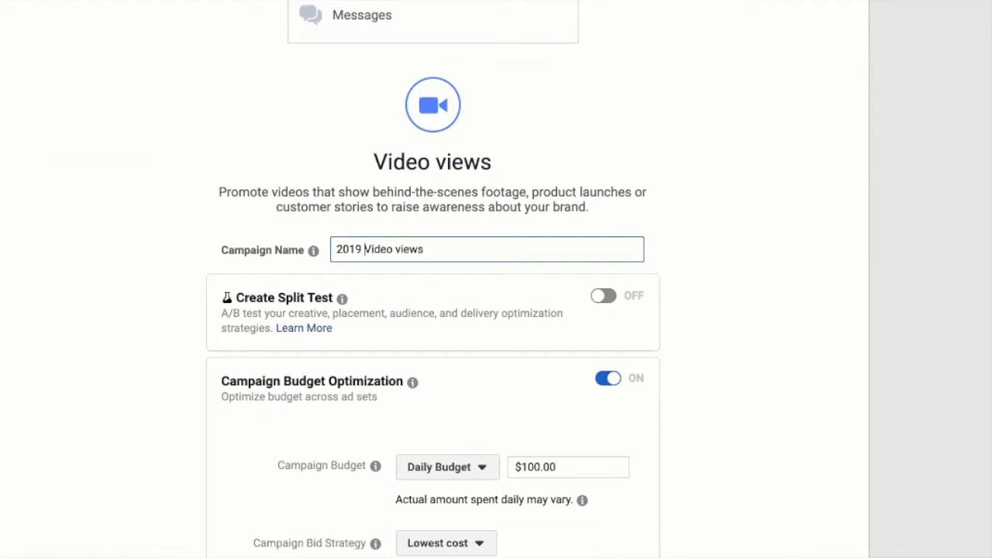
# - Add "Law Of Attraction" after "2019" so the campaign name reads "2019 Law Of Attraction Video views"
pyautogui.write('Law Of At')
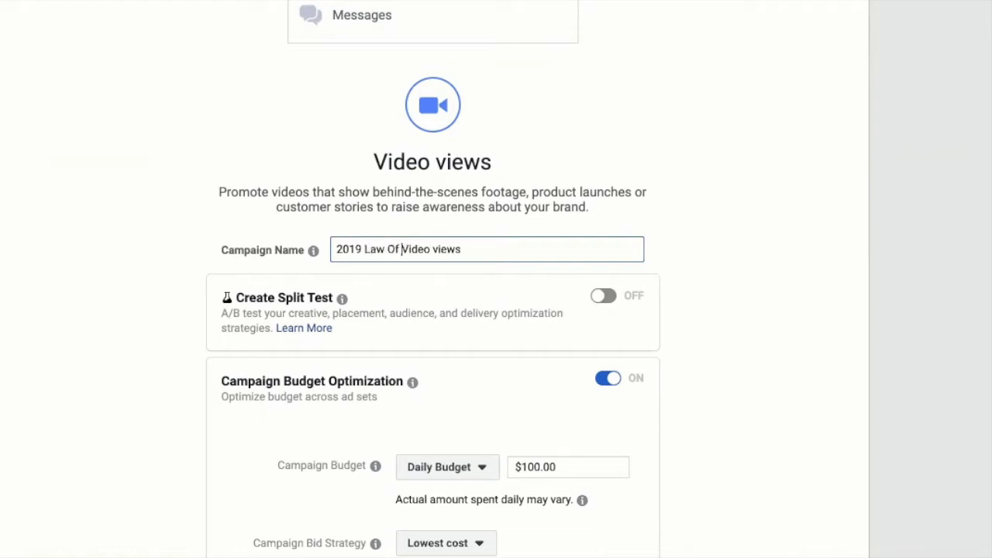
pyautogui.write('rac')
pyautogui.press('BackSpace')
pyautogui.press('BackSpace')
pyautogui.press('BackSpace')
pyautogui.press('BackSpace')
pyautogui.press('BackSpace')
pyautogui.write('ttraction')
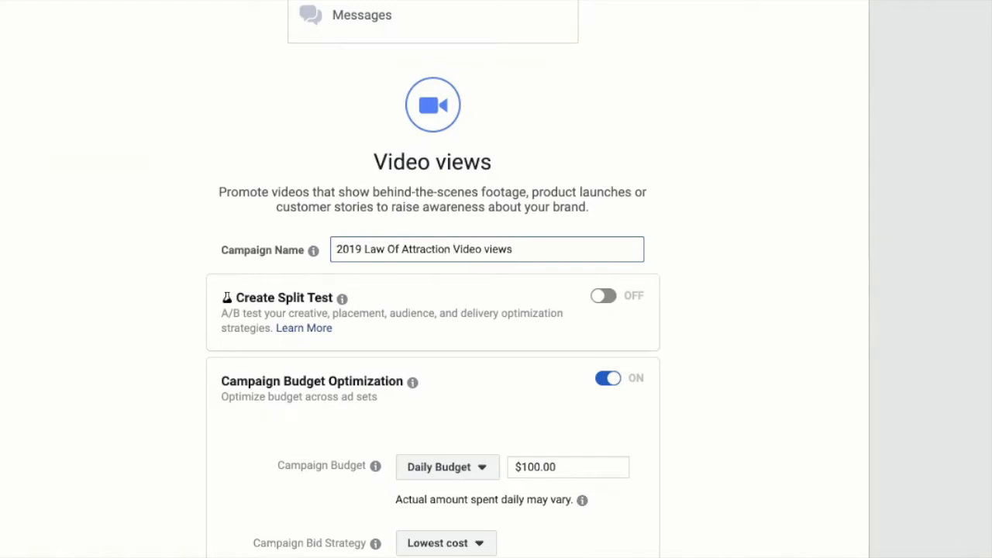
# - Set the campaign's daily budget to 5.00 and continue to the ad set settings
pyautogui.scroll(-2, 503, 470)
pyautogui.click(582, 318)
pyautogui.write('5')
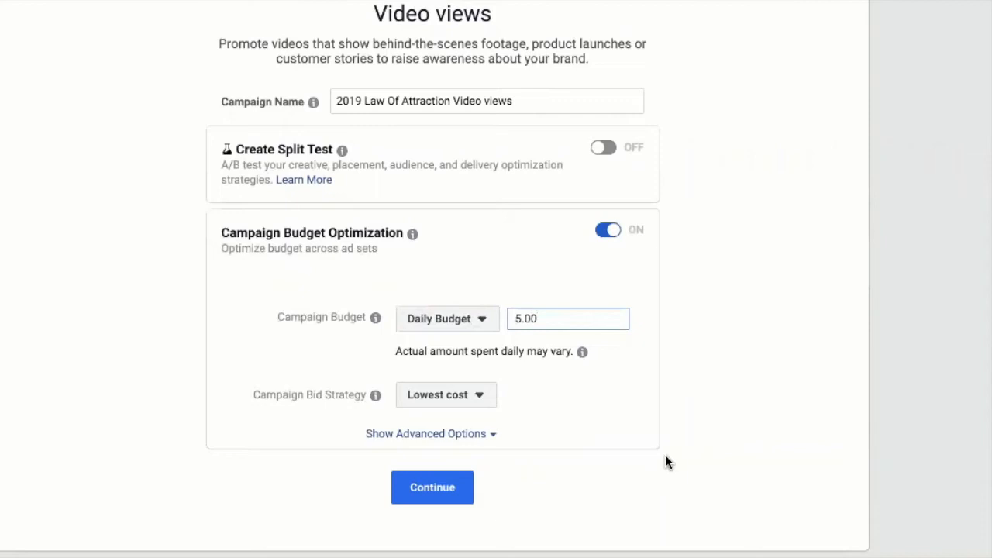
pyautogui.write('.00')
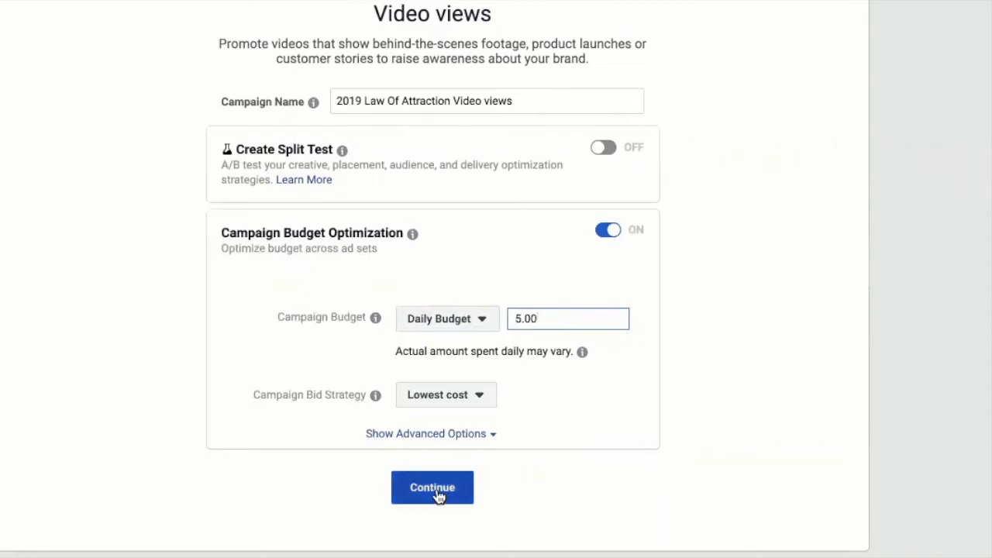
pyautogui.click(438, 494)
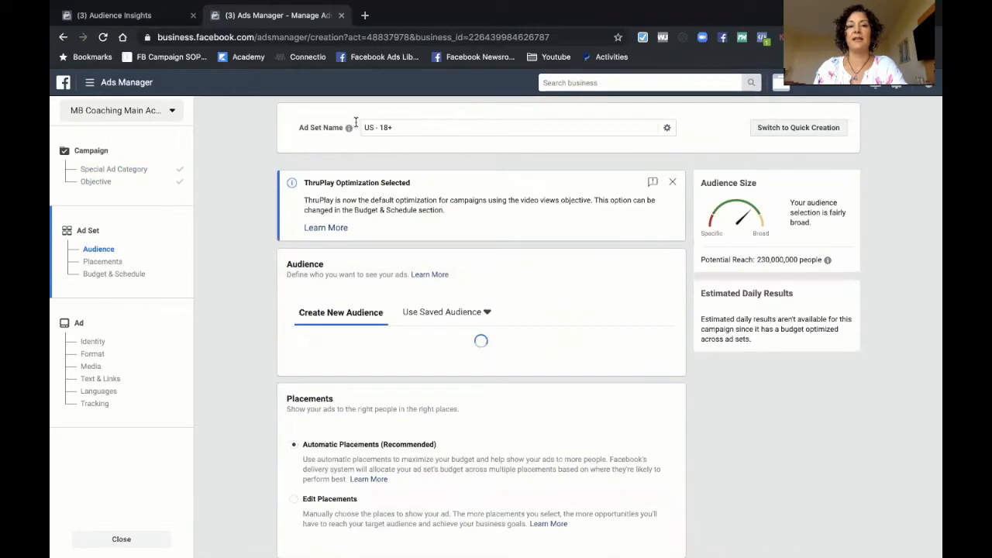
# - Name the ad set "Yoga Meditation 30-50 Women"
pyautogui.moveTo(400, 128); pyautogui.dragTo(362, 128)
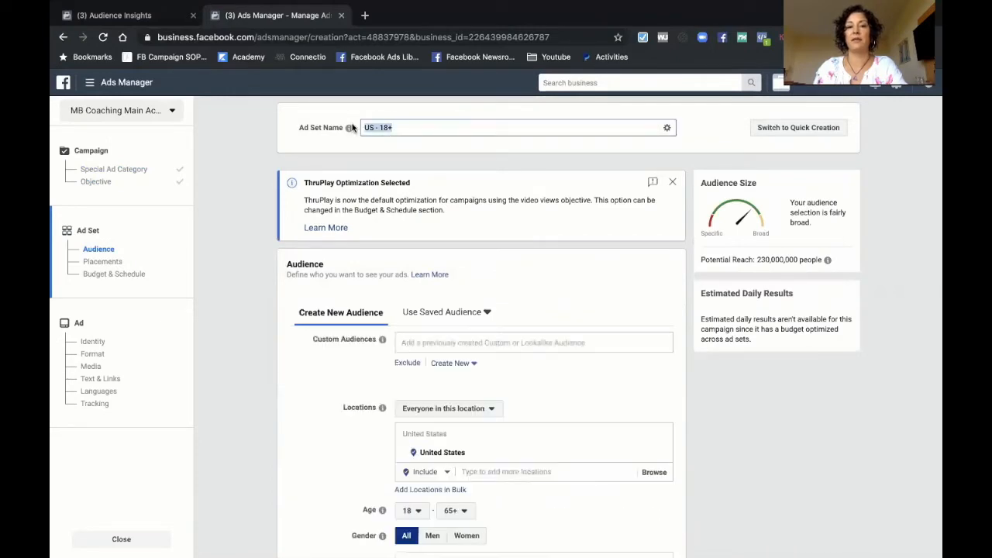
pyautogui.moveTo(352, 128)
pyautogui.write('Yoga Meditation')
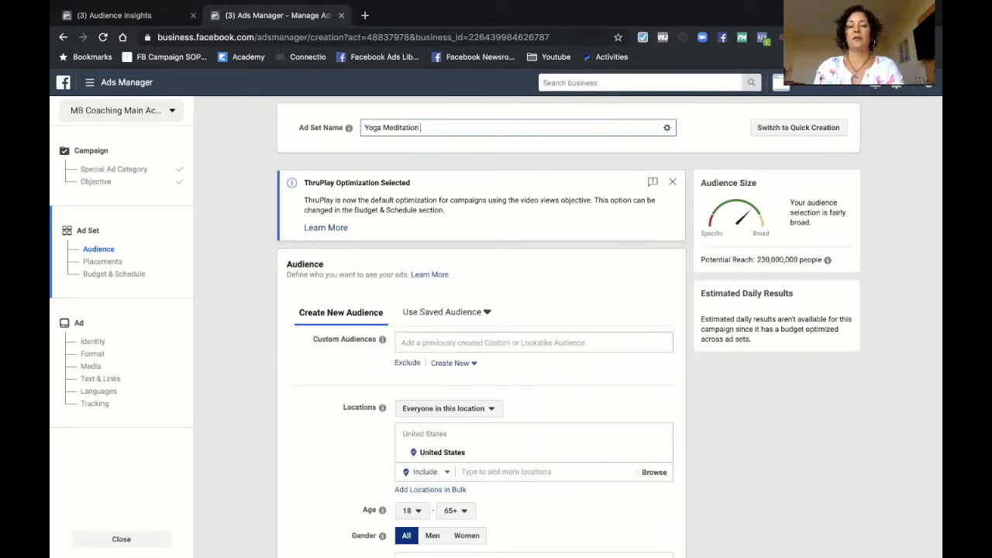
pyautogui.write(' 30-50 Women')
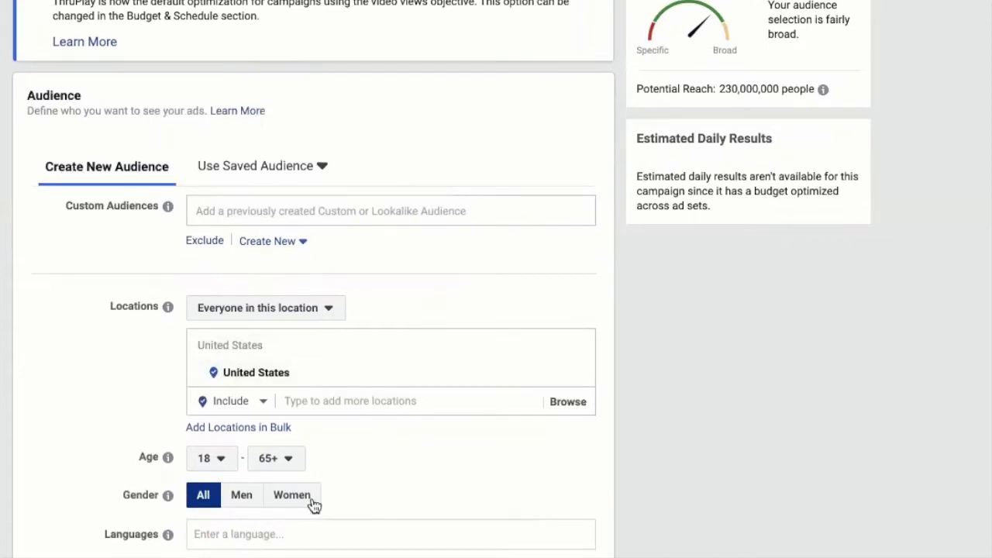
# - Limit the ad set's audience to women aged 30 to 50
pyautogui.scroll(-2, 302, 511)
pyautogui.click(293, 345)
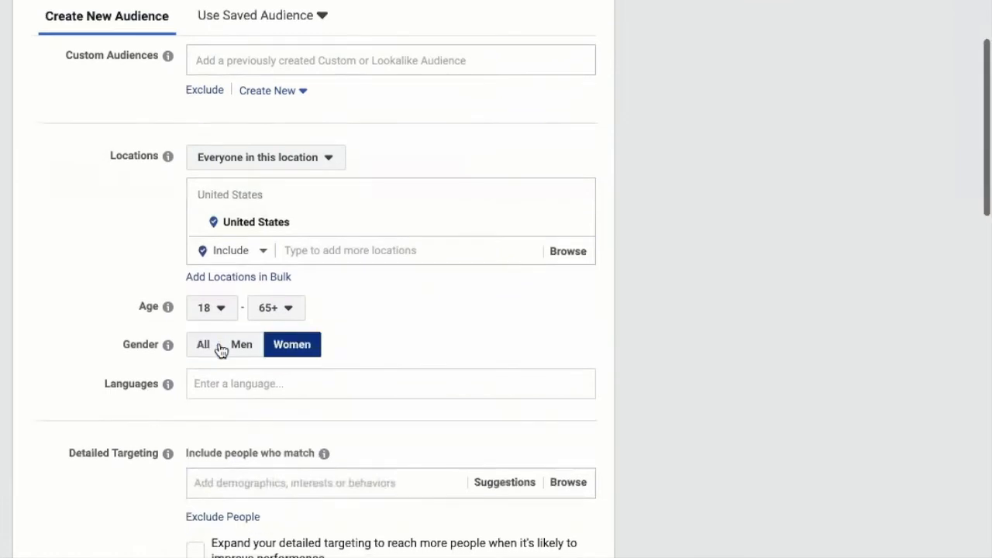
pyautogui.click(210, 309)
pyautogui.scroll(-4, 222, 512)
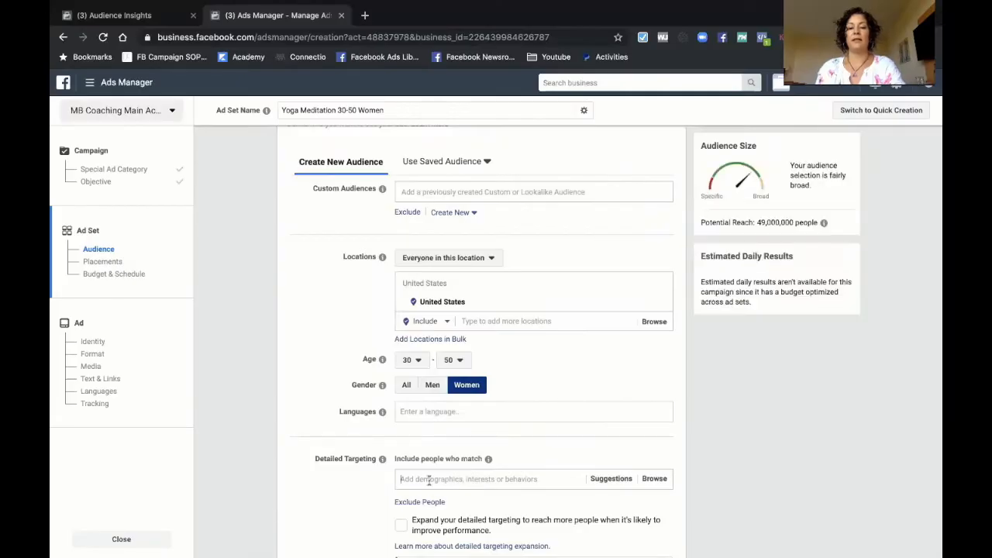
# - Add the interests Yoga, Yoga Journal and Meditation to the detailed targeting
pyautogui.click(428, 479)
pyautogui.write('yoga')
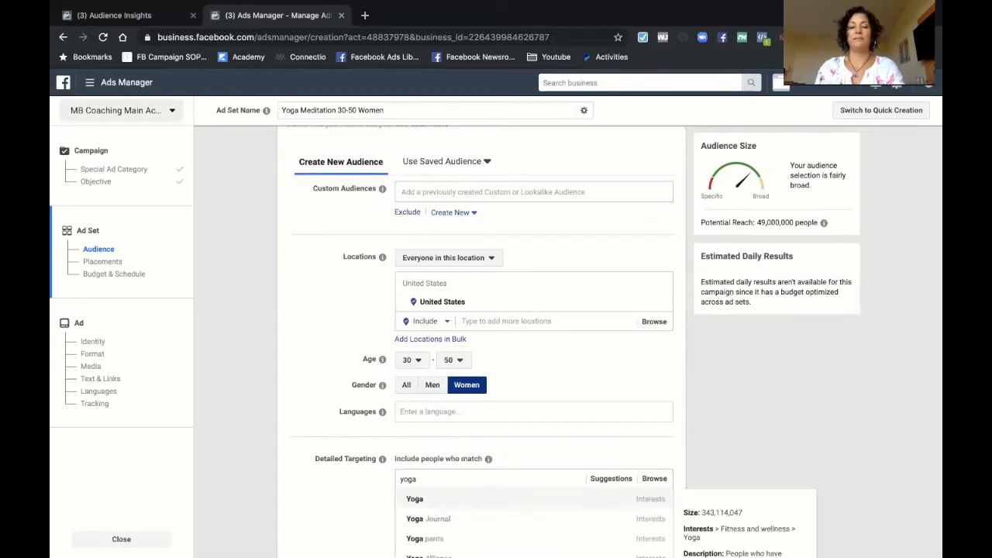
pyautogui.press('Return')
pyautogui.write('you')
pyautogui.press('BackSpace')
pyautogui.write('ga')
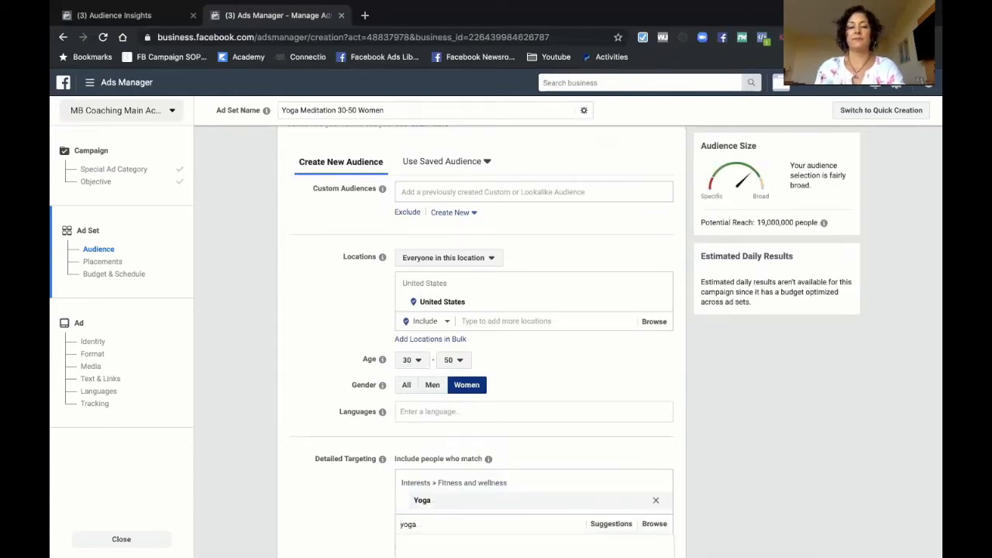
pyautogui.press('Return')
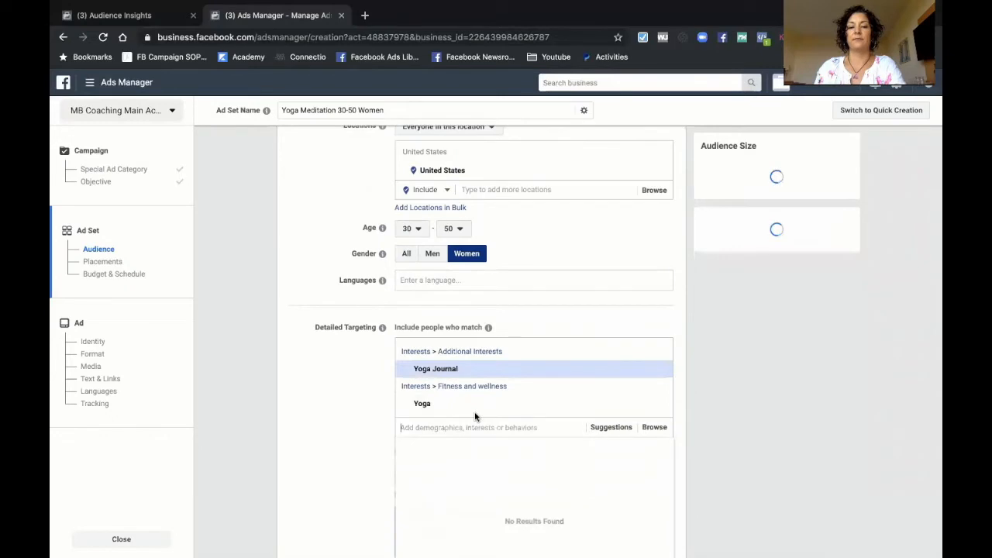
pyautogui.write('meditation')
pyautogui.press('Return')
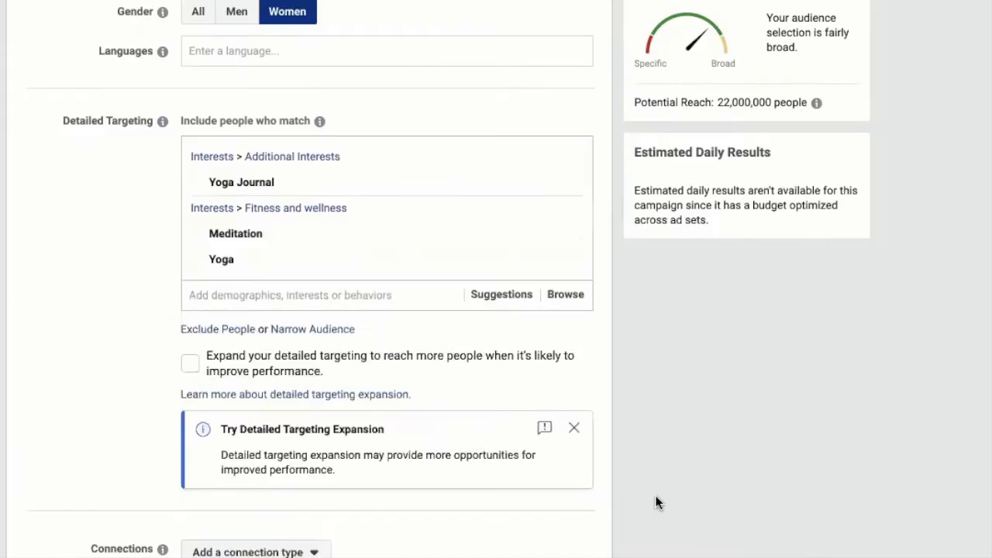
# - Look through the suggested interests and job titles for the detailed targeting without adding any
pyautogui.click(494, 304)
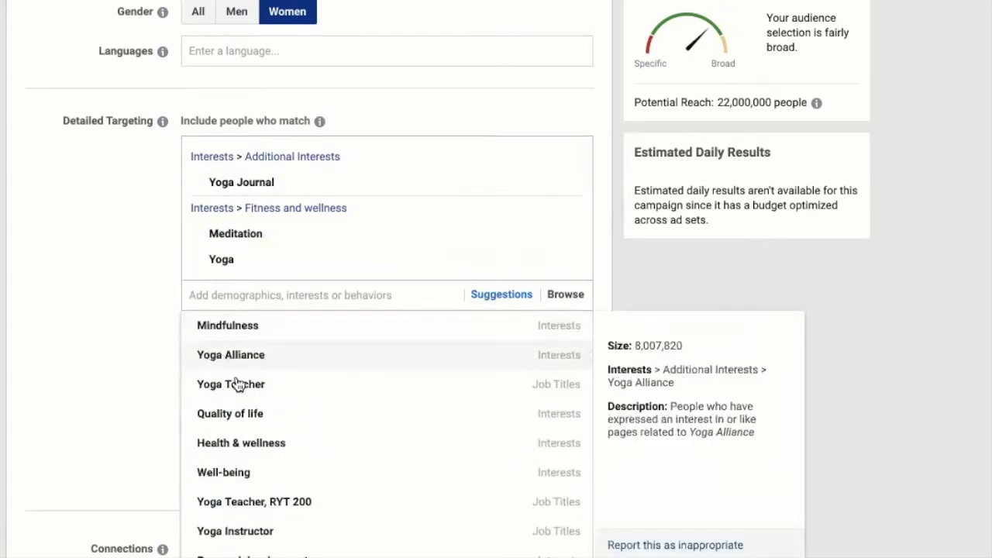
pyautogui.scroll(-1, 235, 434)
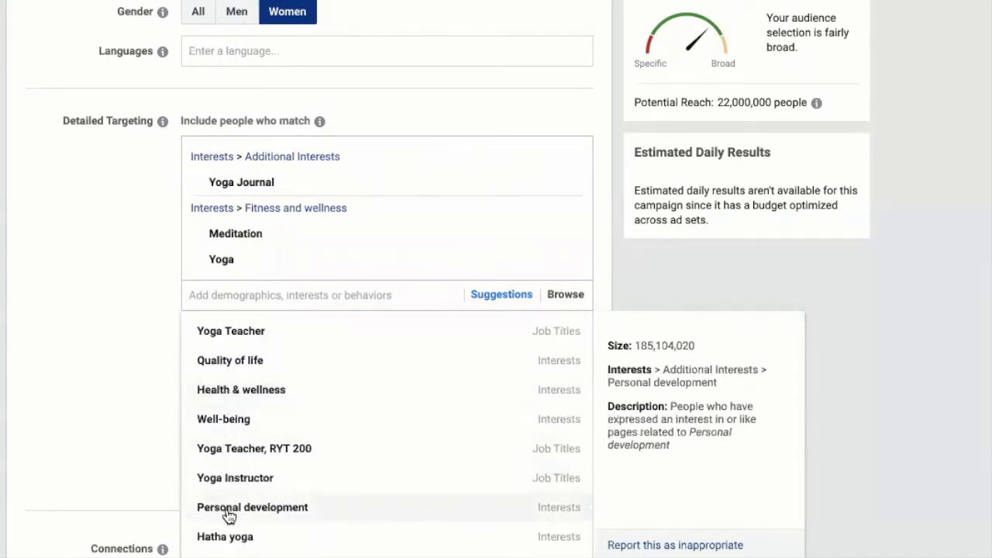
pyautogui.scroll(-1, 228, 507)
pyautogui.scroll(-3, 234, 535)
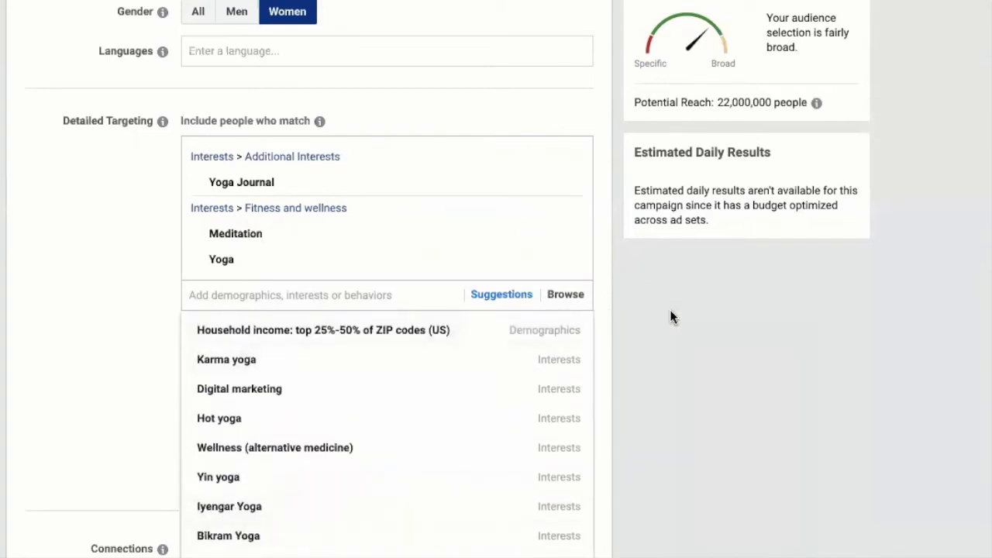
pyautogui.click(833, 298)
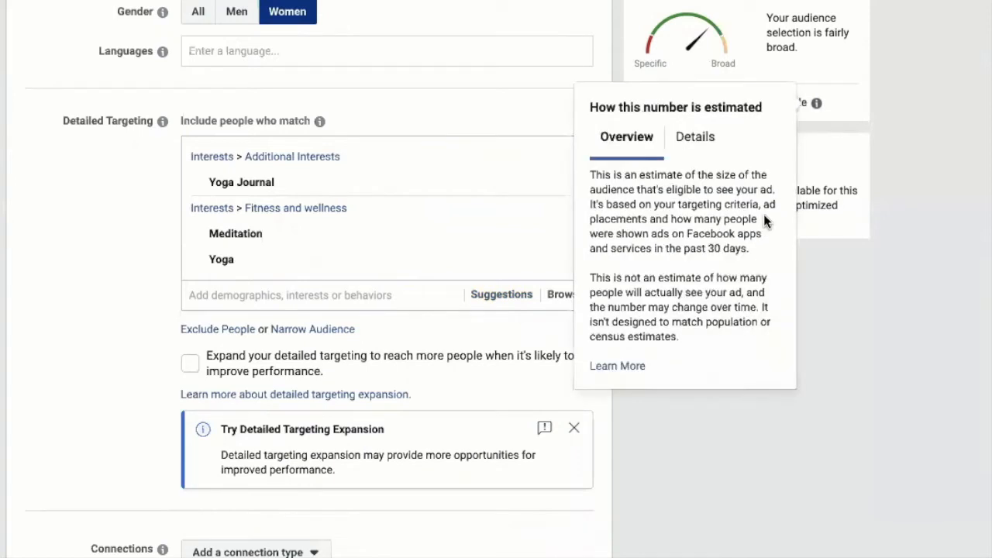
# - Remove Meditation from the included interests and add a narrowing condition that people must also match
pyautogui.moveTo(559, 218)
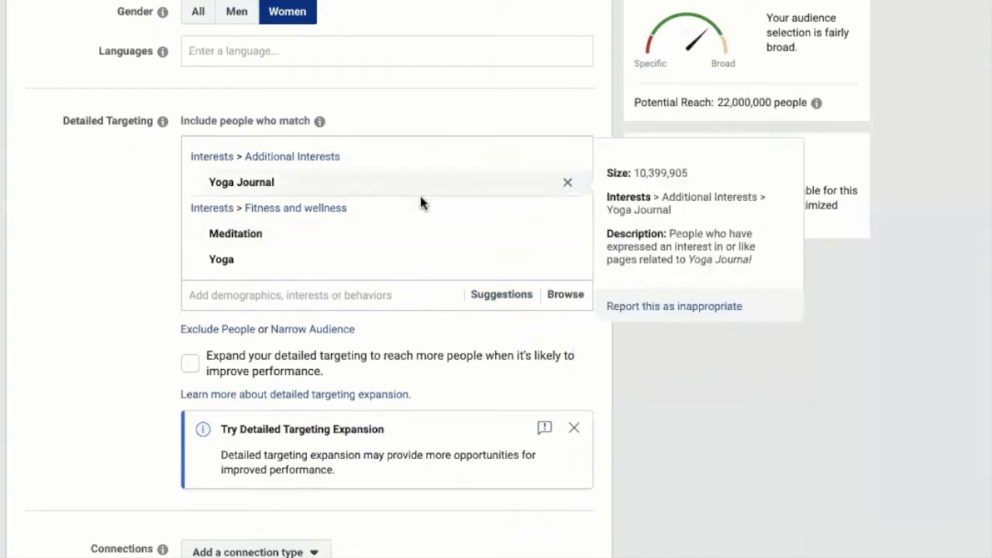
pyautogui.click(567, 235)
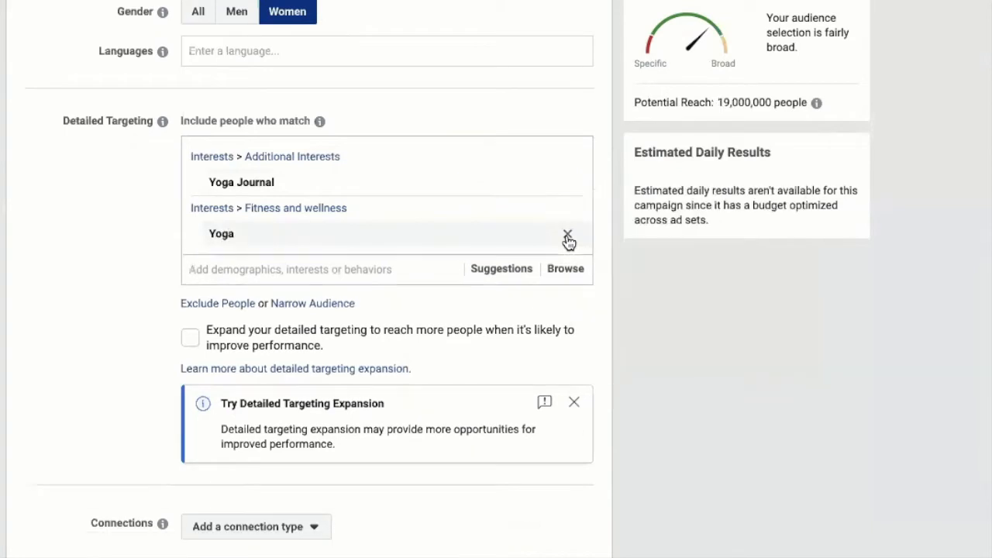
pyautogui.click(291, 304)
# - Try Eckart Tolle as the narrowing interest and take it out again
pyautogui.click(224, 325)
pyautogui.write('m')
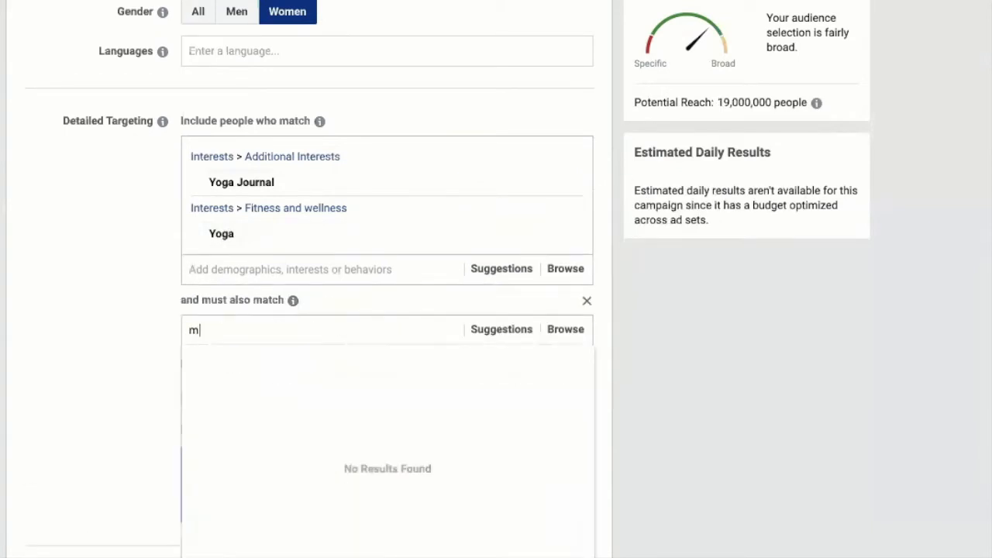
pyautogui.write('eckart tol')
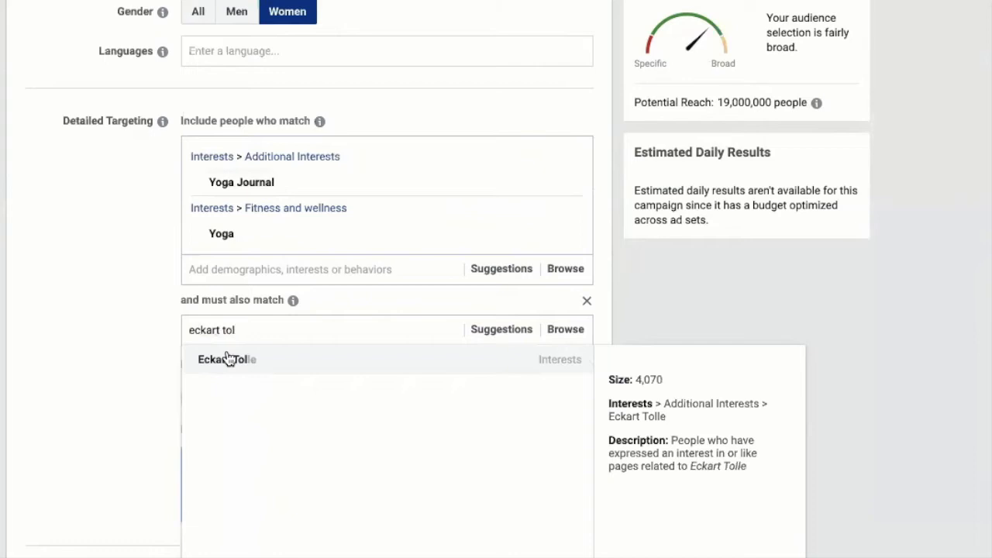
pyautogui.click(228, 359)
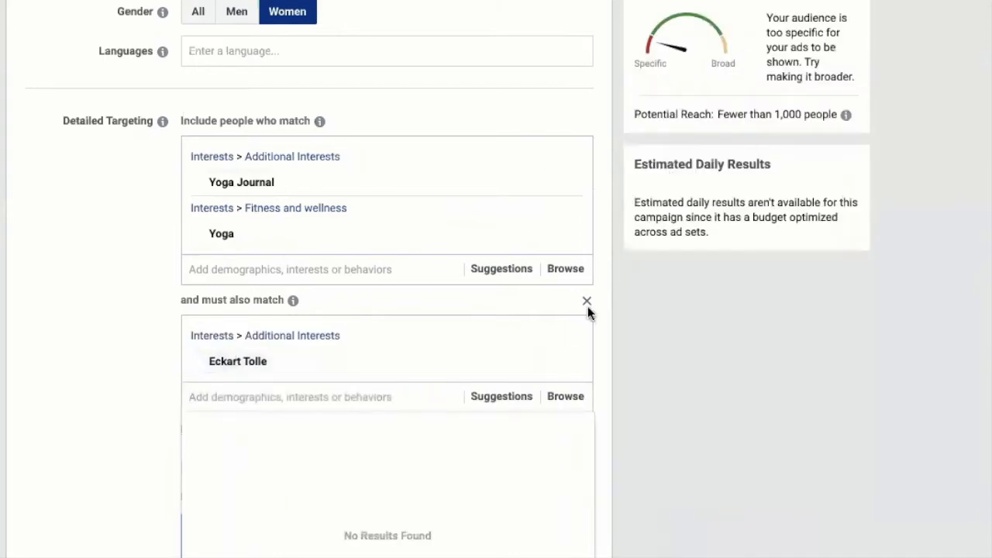
pyautogui.moveTo(567, 365)
# - Require the audience to also match the Meditation interest in the narrowing condition
pyautogui.click(233, 336)
pyautogui.write('meditation')
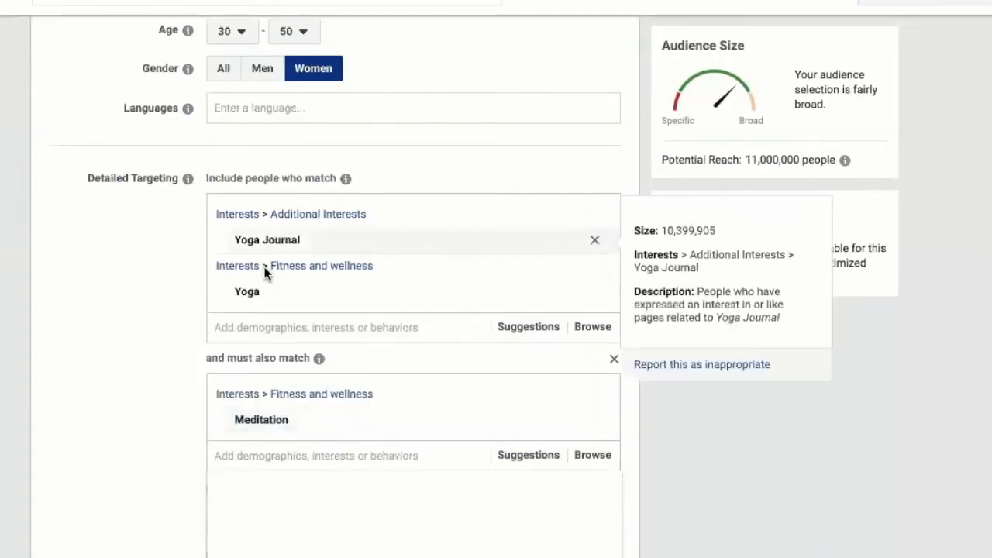
pyautogui.moveTo(255, 302)
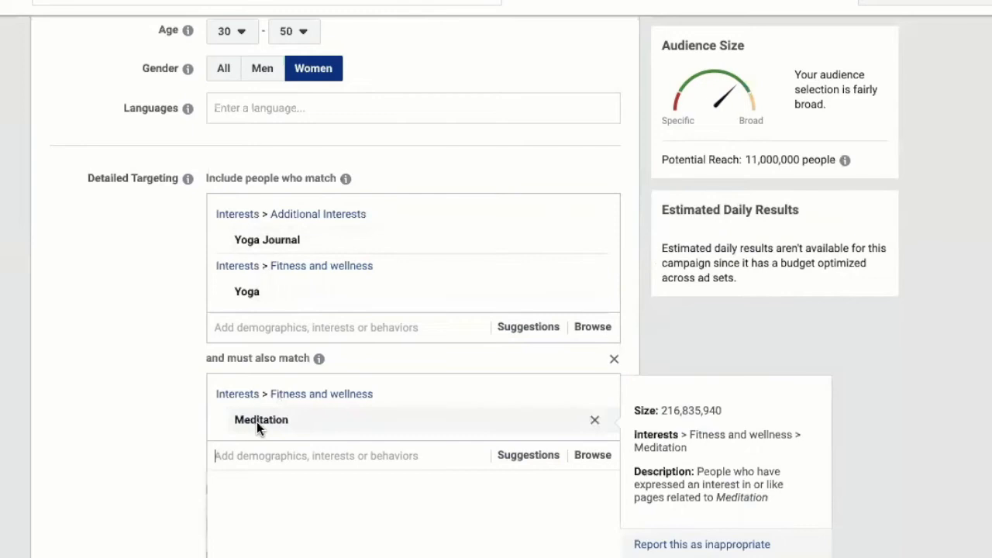
pyautogui.click(66, 532)
# - Narrow the audience further by requiring a match with the demographic Parents (All)
pyautogui.scroll(-2, 139, 496)
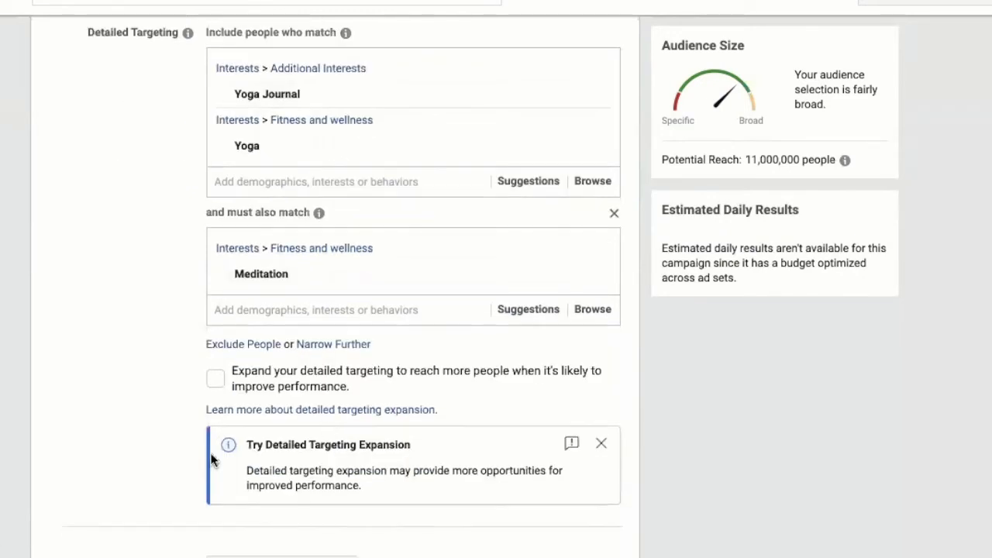
pyautogui.click(329, 345)
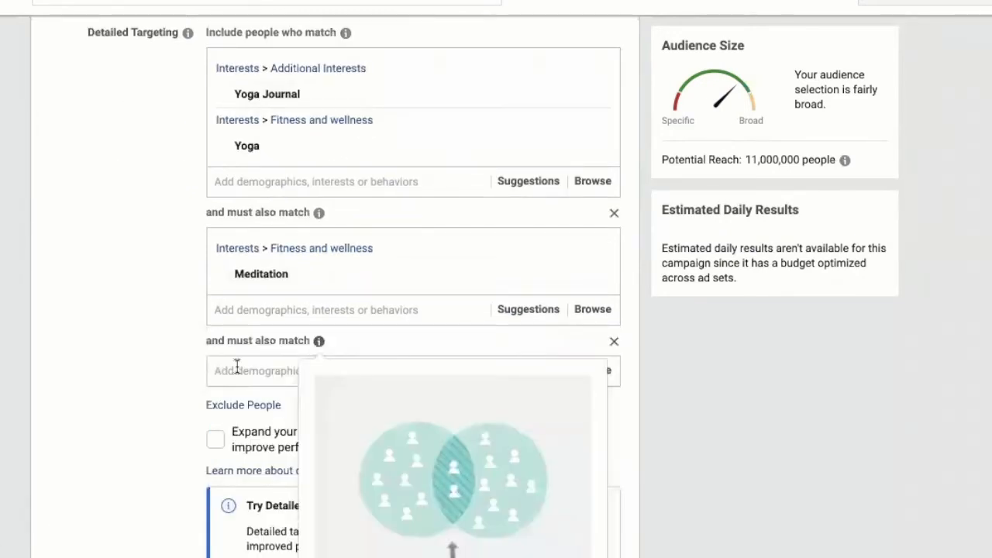
pyautogui.write('parents')
pyautogui.click(251, 403)
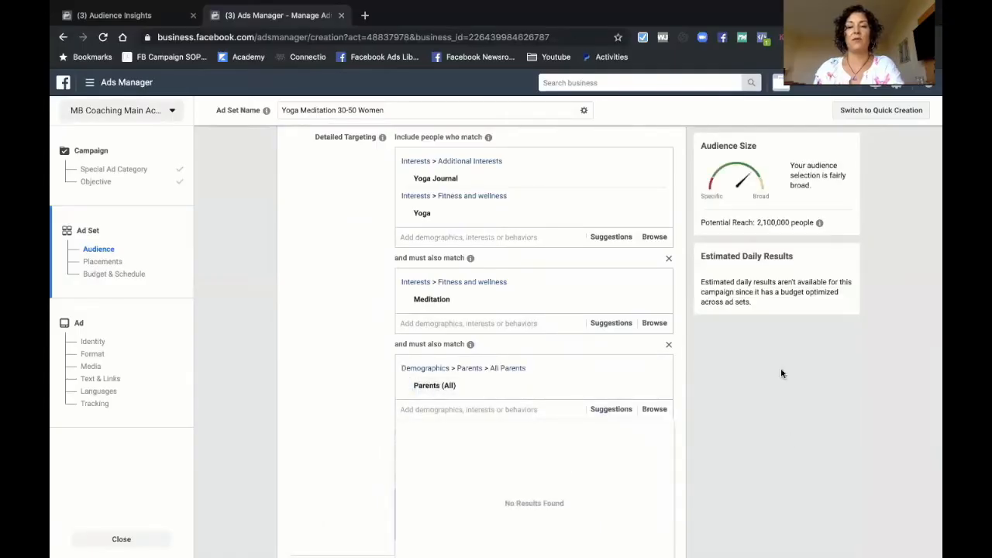
# - Review the age, gender and detailed targeting settings, and dismiss the Detailed Targeting Expansion tip
pyautogui.scroll(2, 509, 194)
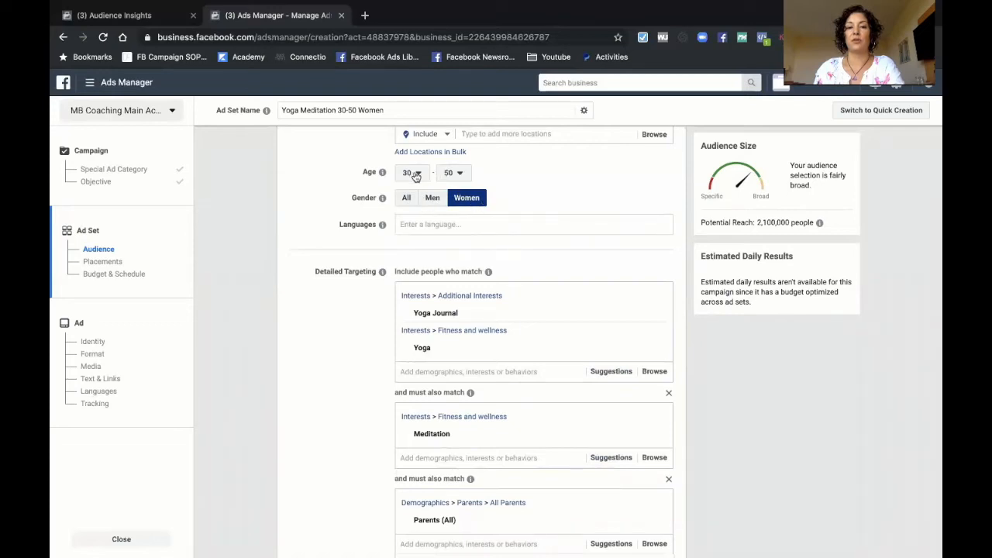
pyautogui.scroll(-3, 702, 427)
pyautogui.scroll(3, 504, 395)
pyautogui.scroll(-3, 534, 426)
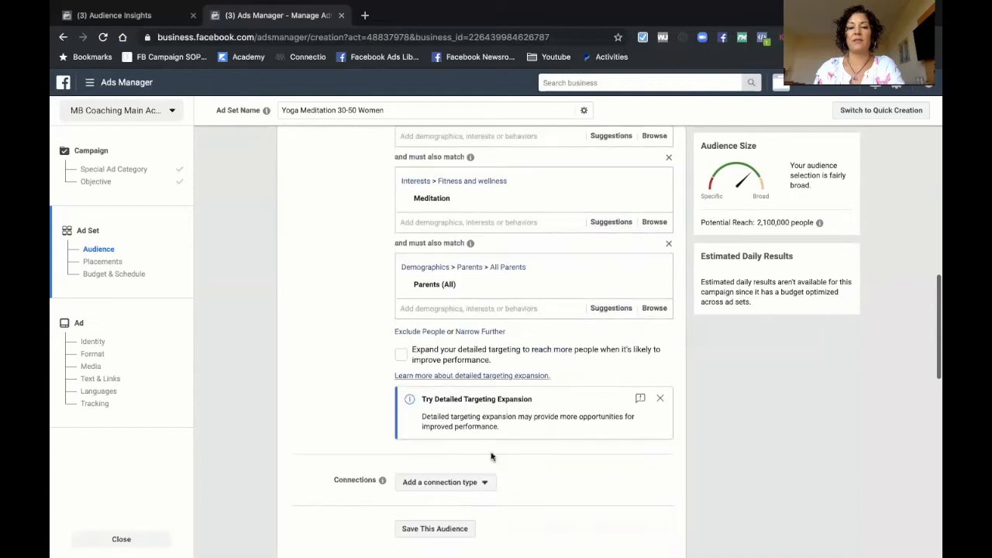
pyautogui.click(660, 398)
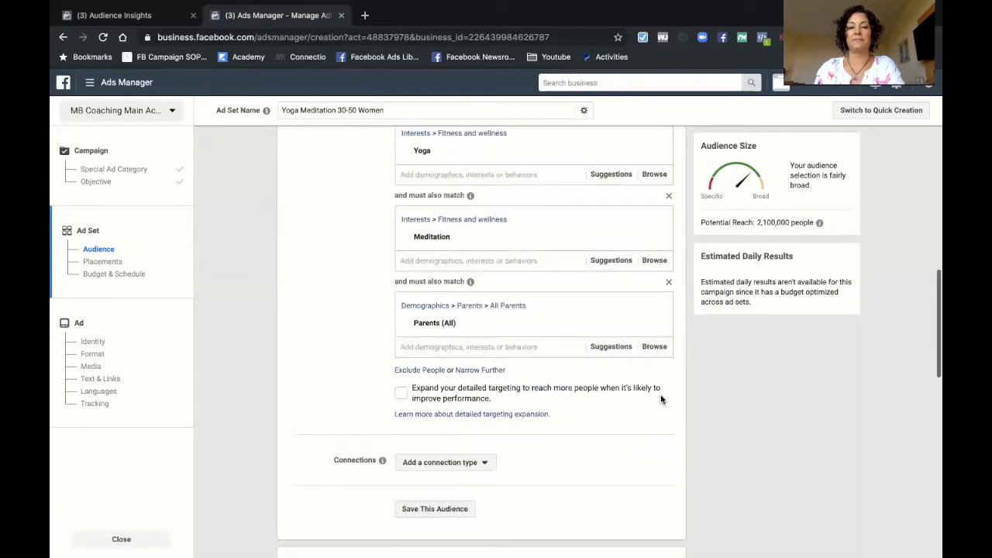
pyautogui.scroll(1, 661, 399)
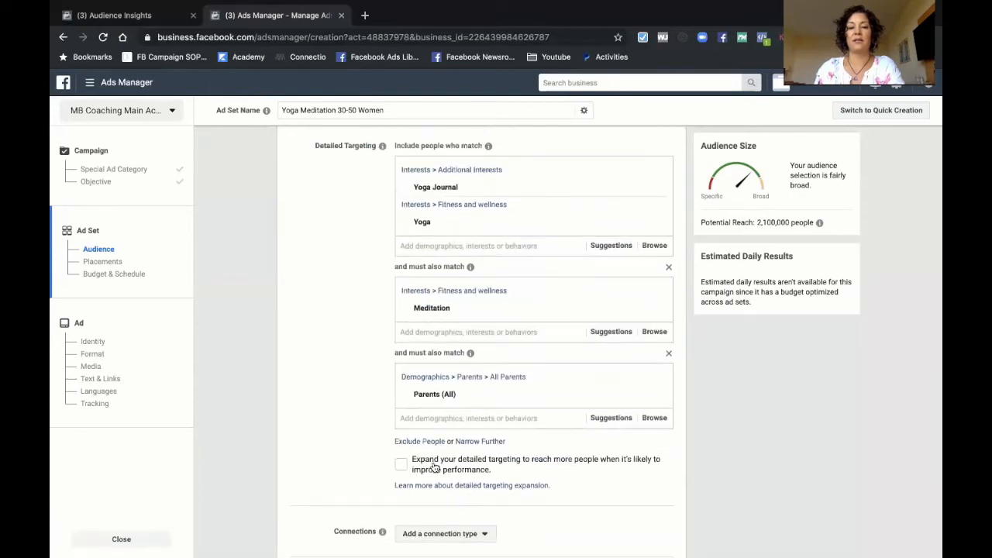
pyautogui.scroll(2, 490, 468)
# - Save the current targeting as a reusable audience named "Yoga Meditation Moms 30-50"
pyautogui.scroll(-5, 489, 468)
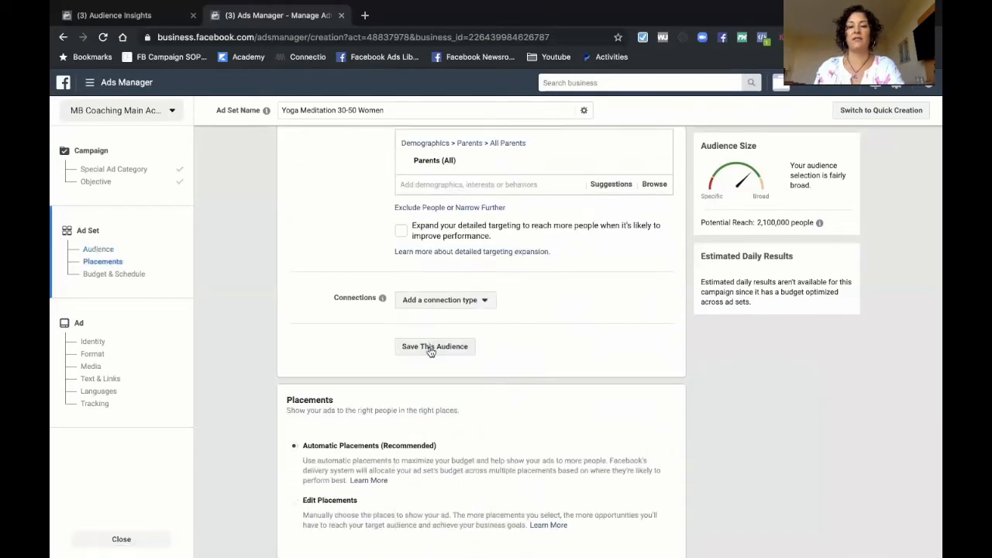
pyautogui.click(430, 348)
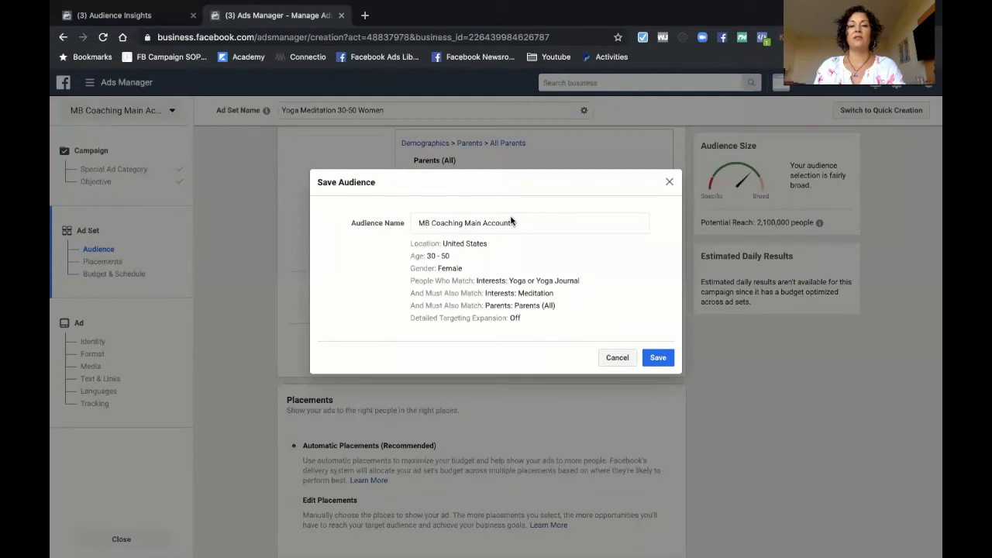
pyautogui.tripleClick(513, 222)
pyautogui.write('Yoga')
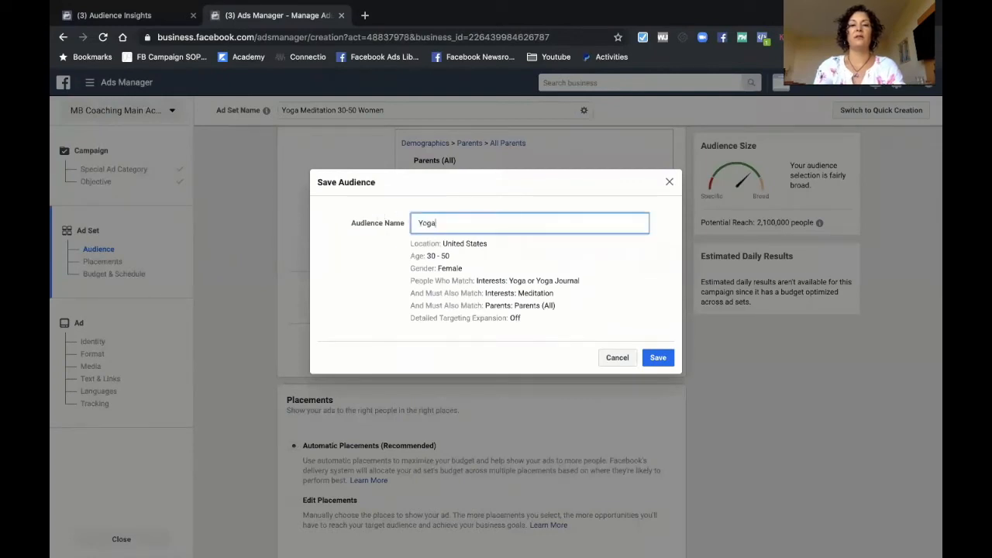
pyautogui.write(' Meditation Moms')
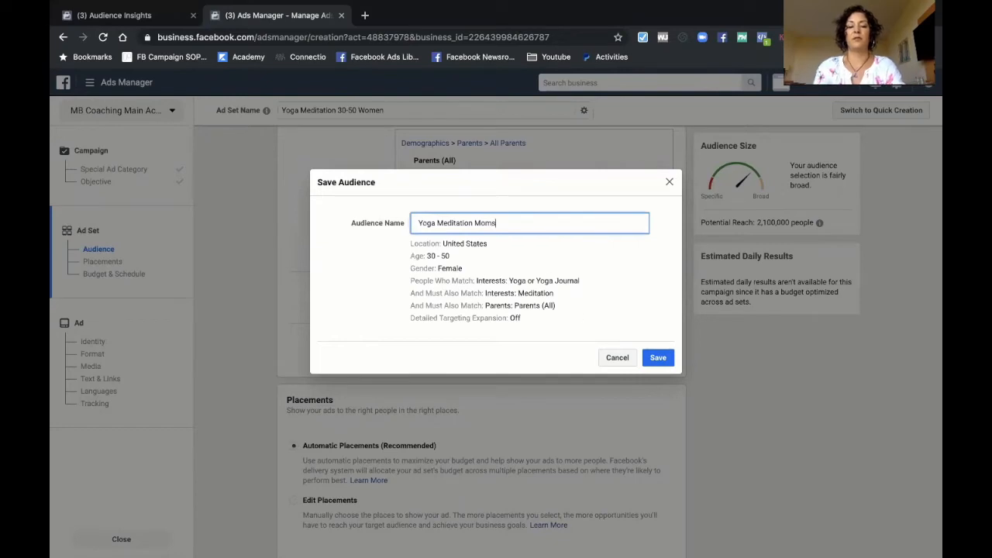
pyautogui.write(' 30-50')
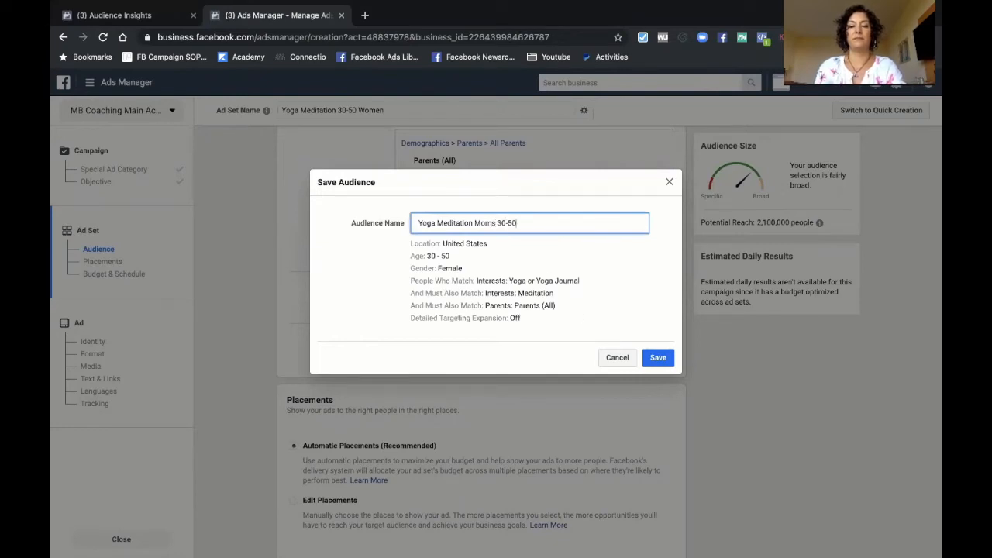
pyautogui.click(658, 358)
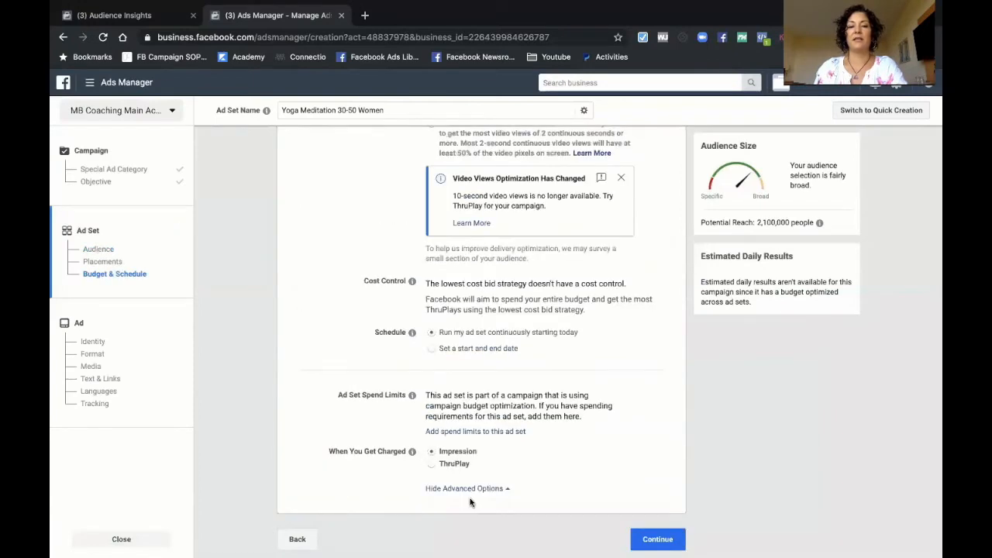
# - Switch the ad set from Automatic Placements to Edit Placements
pyautogui.scroll(12, 546, 398)
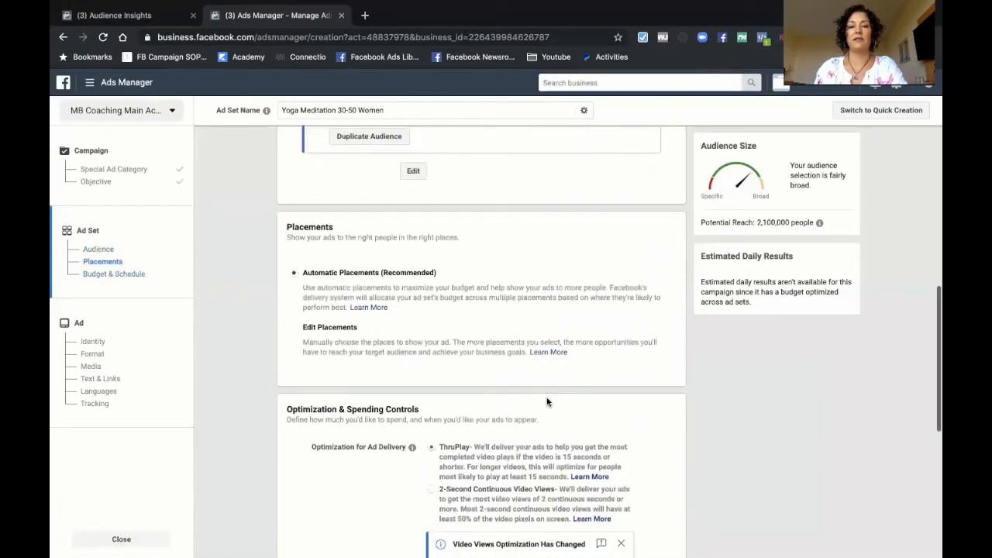
pyautogui.scroll(-3, 547, 401)
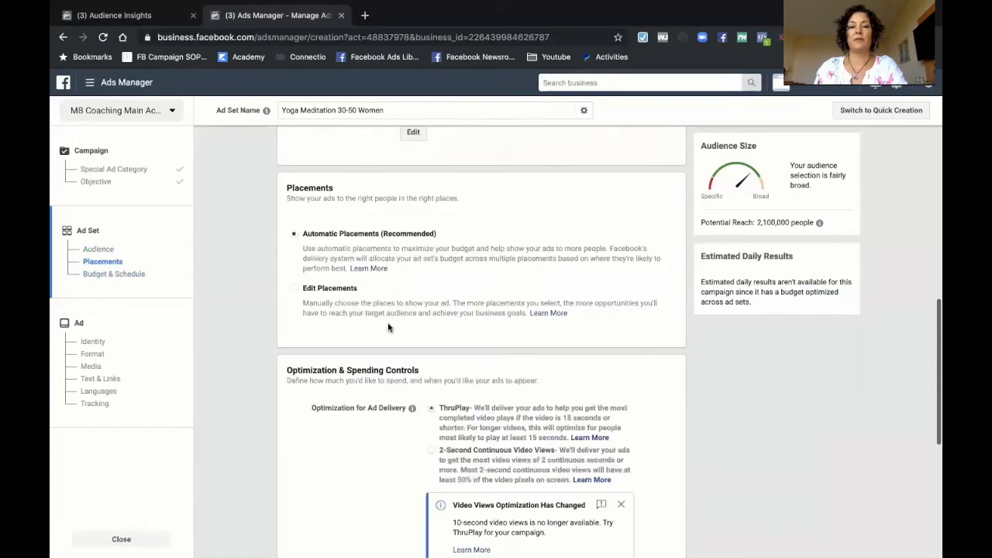
pyautogui.click(293, 290)
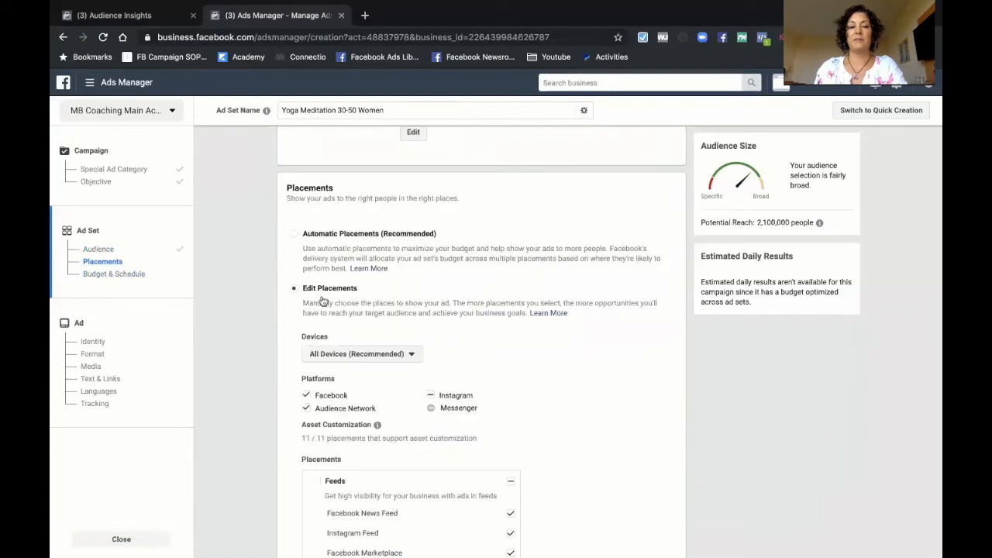
# - Exclude the Instagram and Audience Network platforms, Facebook Stories and the In-Article placement
pyautogui.click(432, 397)
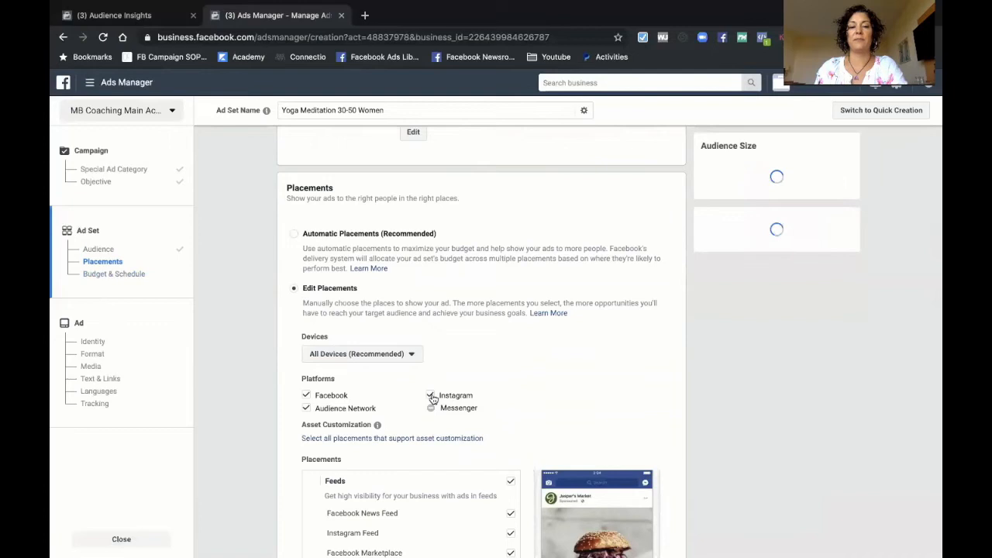
pyautogui.click(306, 409)
pyautogui.scroll(-3, 307, 411)
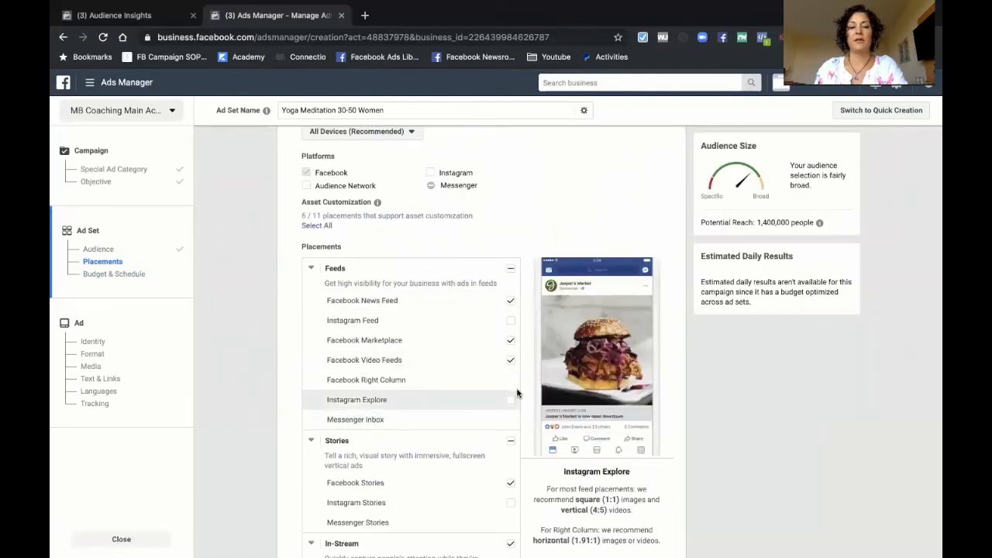
pyautogui.scroll(-2, 512, 394)
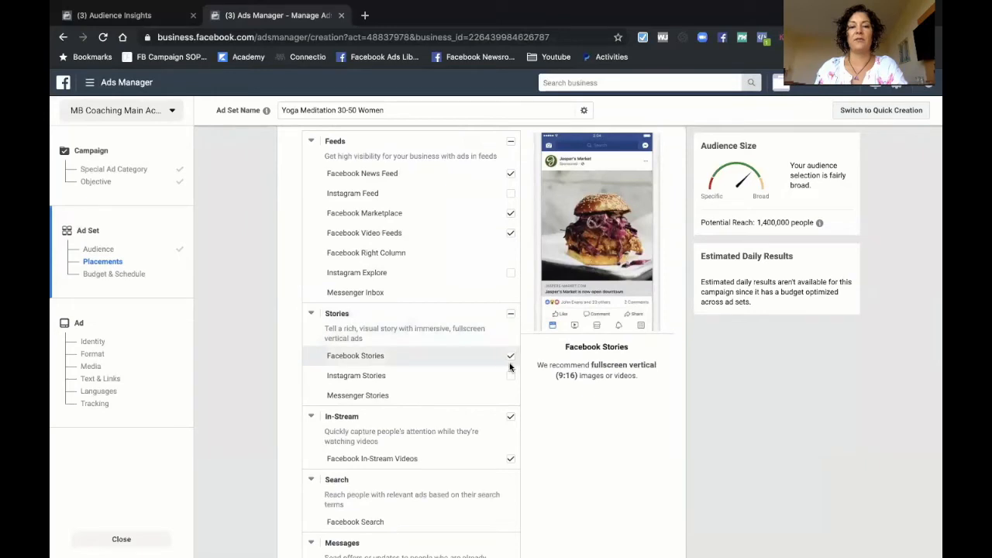
pyautogui.click(511, 359)
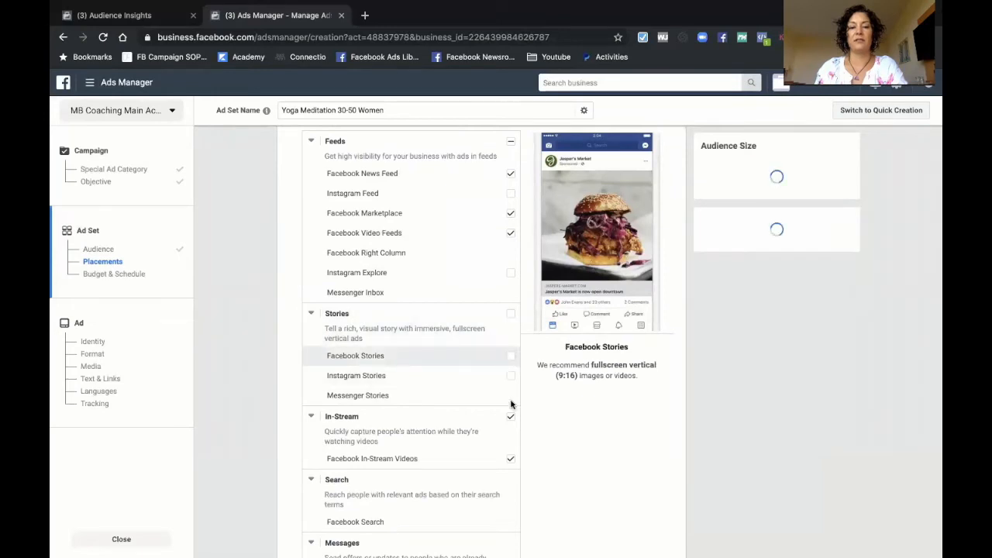
pyautogui.scroll(-1, 501, 439)
pyautogui.scroll(-2, 500, 439)
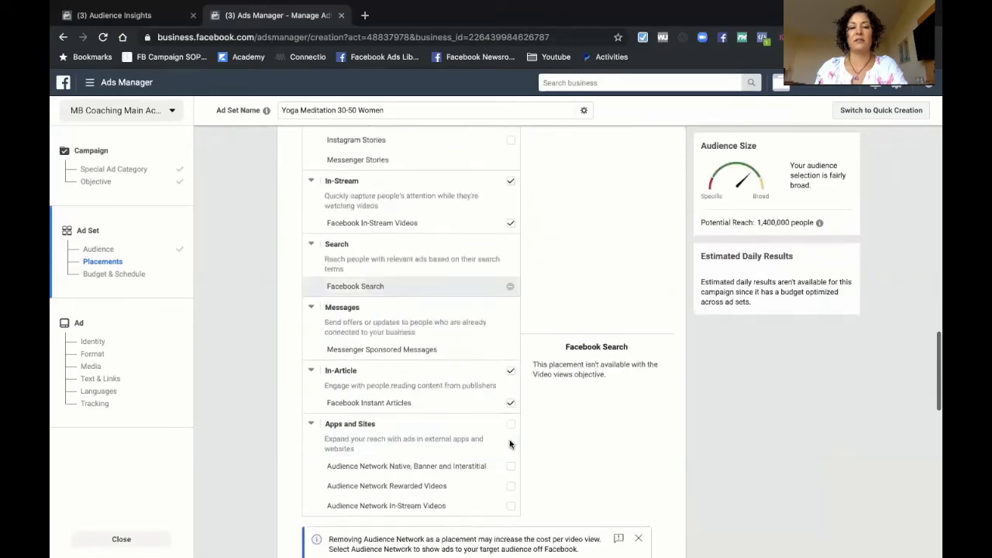
pyautogui.click(511, 370)
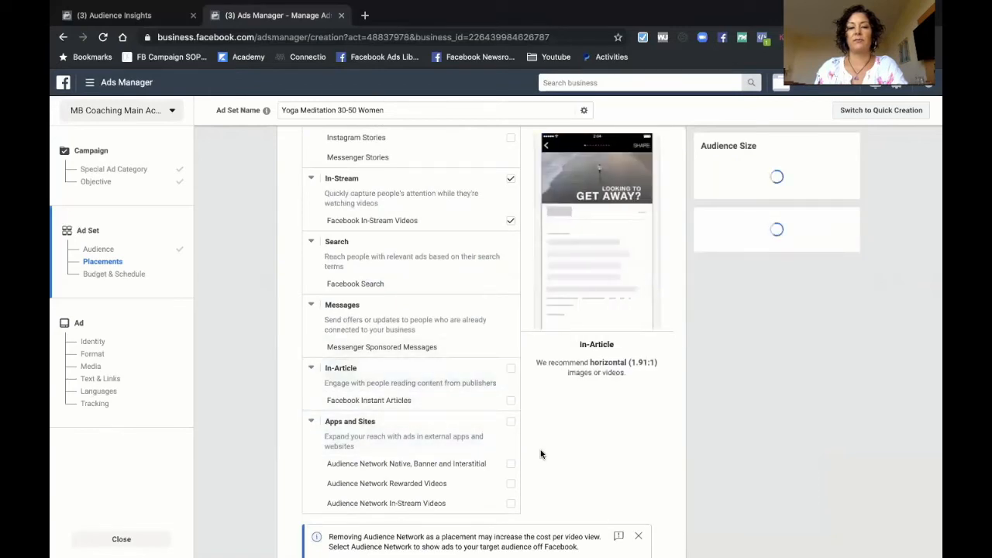
# - Restrict the placement devices to Mobile only, excluding Desktop
pyautogui.scroll(-4, 540, 454)
pyautogui.click(350, 303)
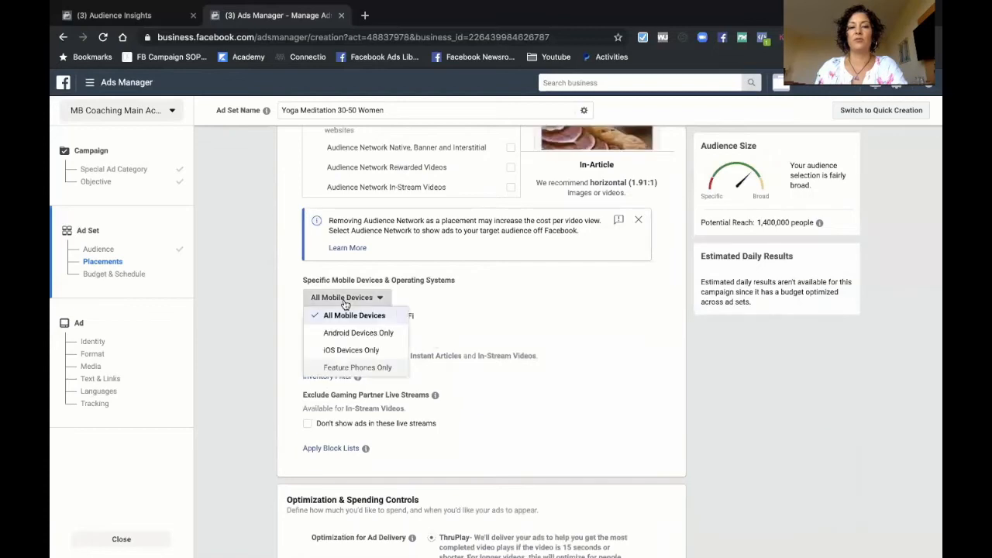
pyautogui.click(354, 304)
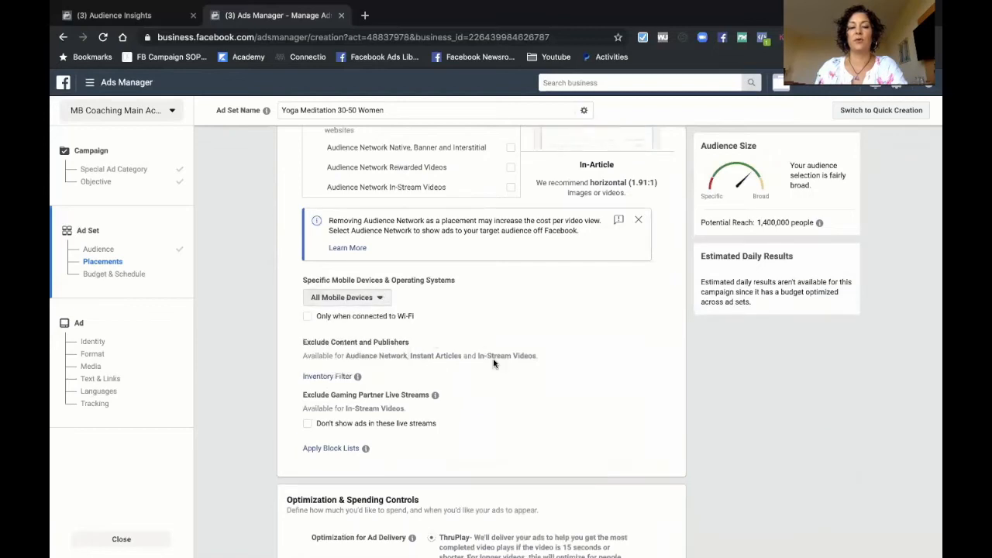
pyautogui.scroll(10, 494, 363)
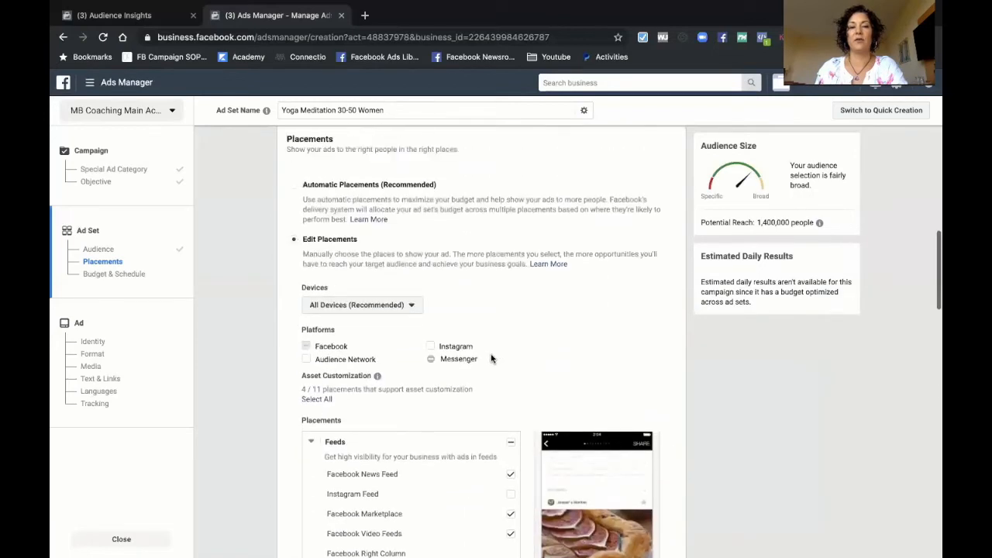
pyautogui.click(355, 313)
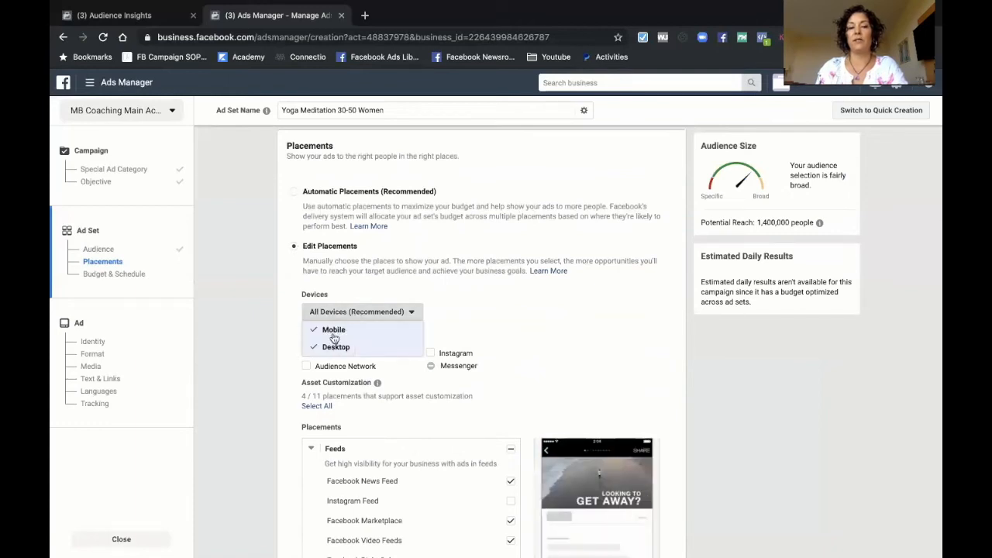
pyautogui.click(333, 333)
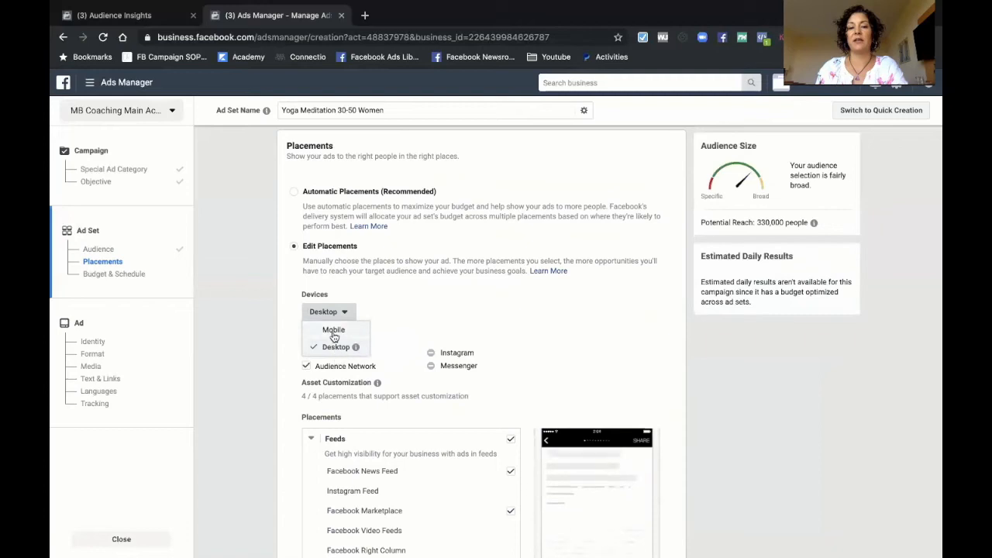
pyautogui.click(333, 332)
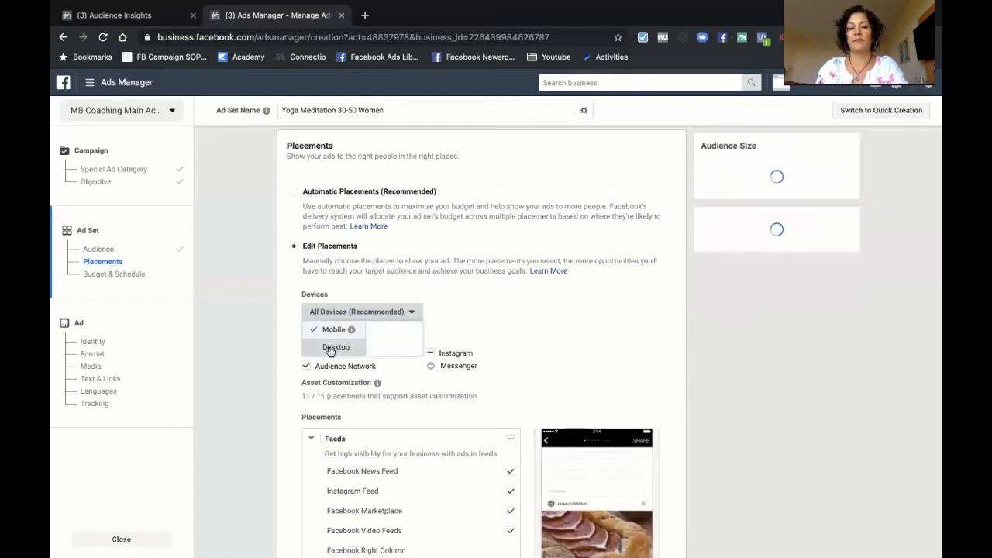
pyautogui.click(330, 351)
pyautogui.click(524, 370)
# - Set the ad set to be charged by ThruPlay and continue to the ad setup
pyautogui.scroll(-10, 525, 369)
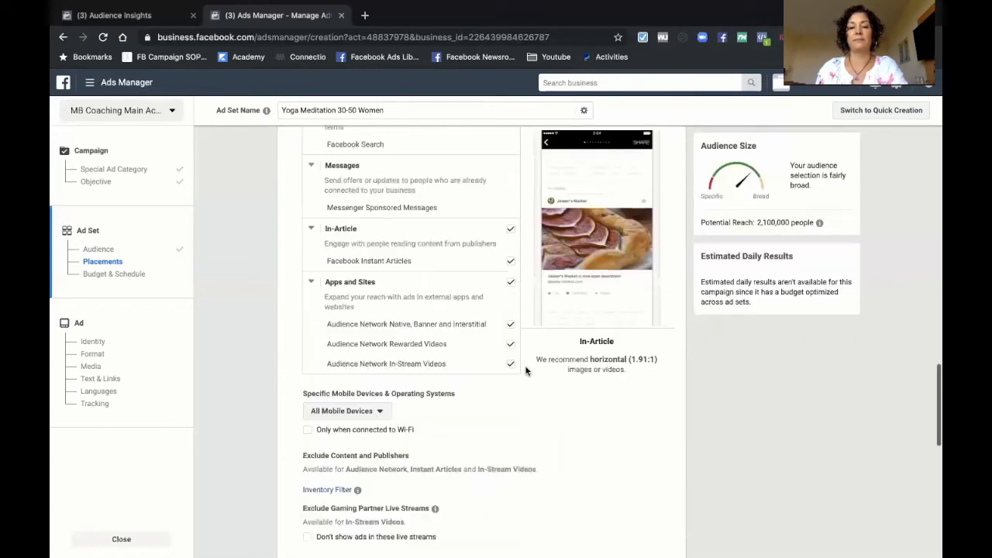
pyautogui.scroll(-5, 524, 370)
pyautogui.scroll(4, 525, 369)
pyautogui.scroll(-5, 525, 370)
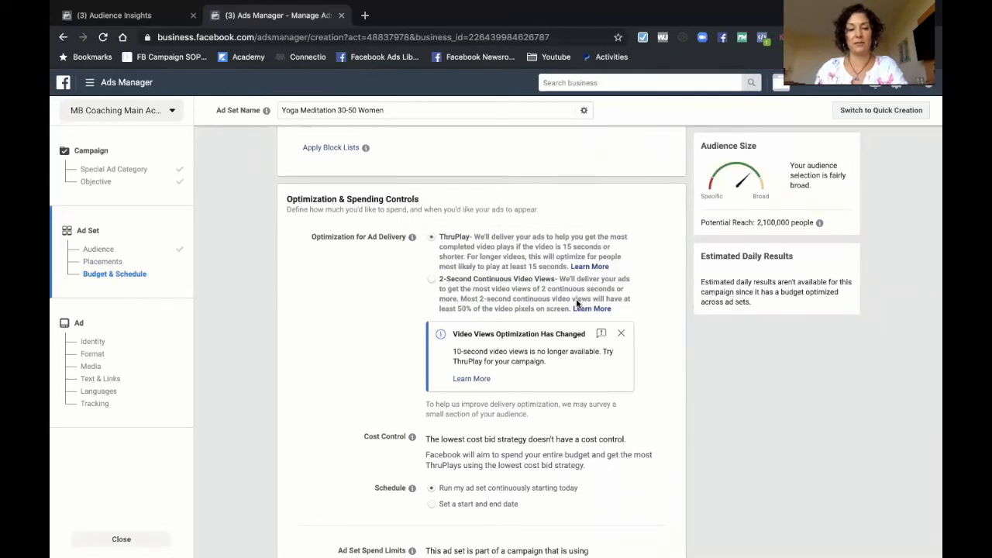
pyautogui.scroll(-3, 577, 304)
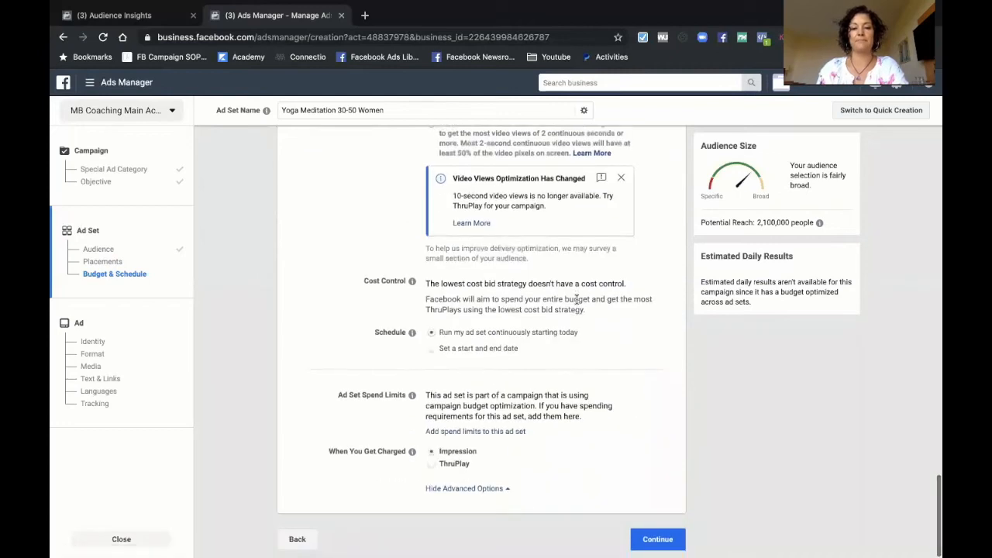
pyautogui.click(432, 464)
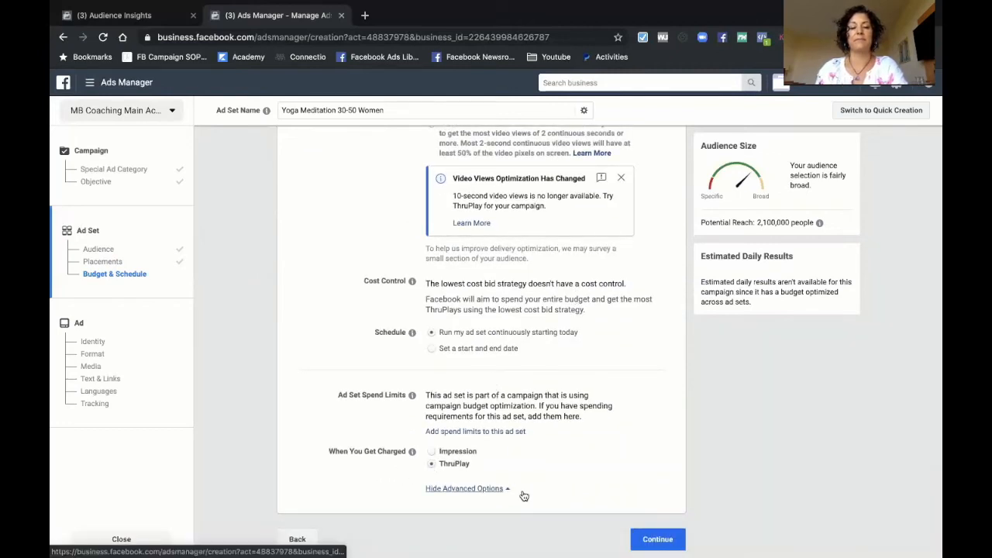
pyautogui.click(660, 542)
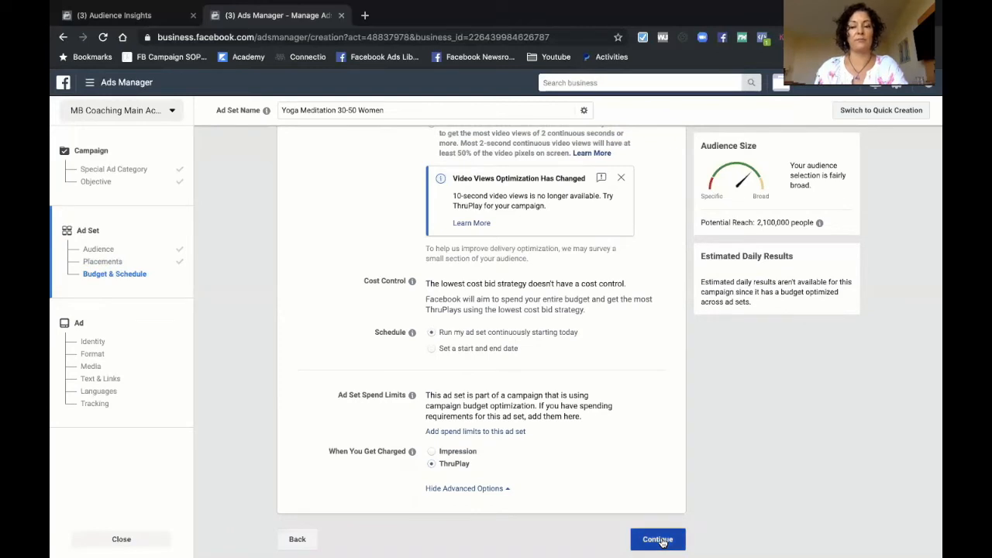
pyautogui.click(657, 539)
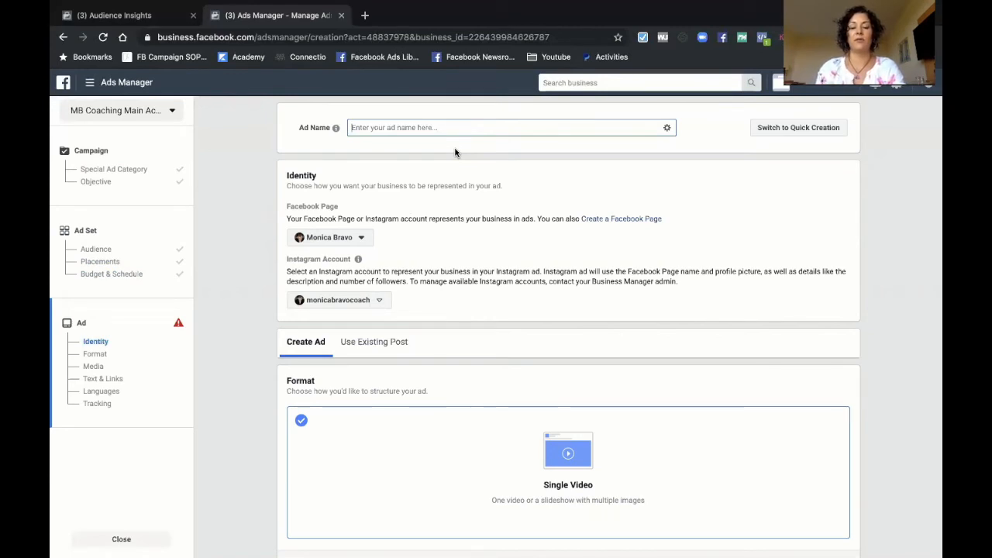
# - Name the ad "Law Of Attraction"
pyautogui.write('L')
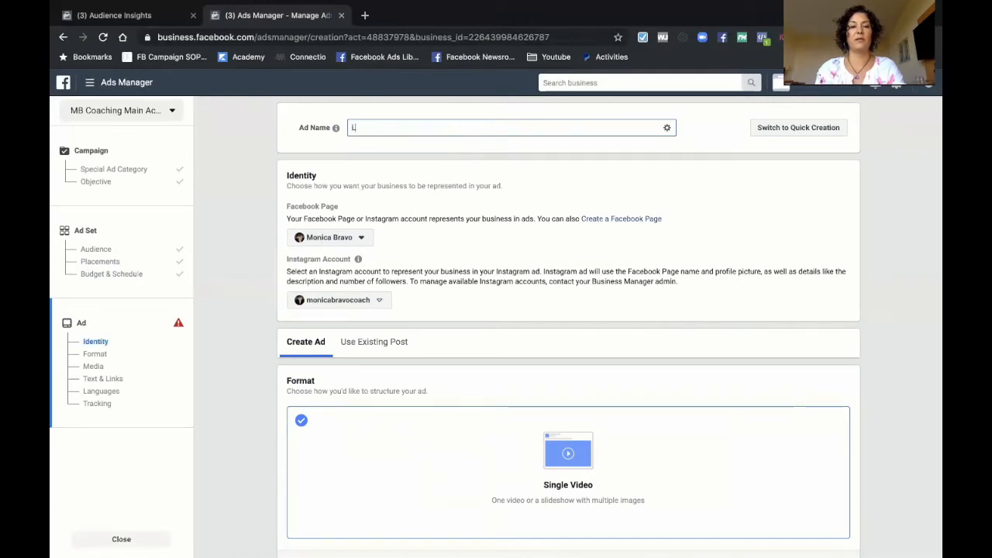
pyautogui.write('aw Of Attr')
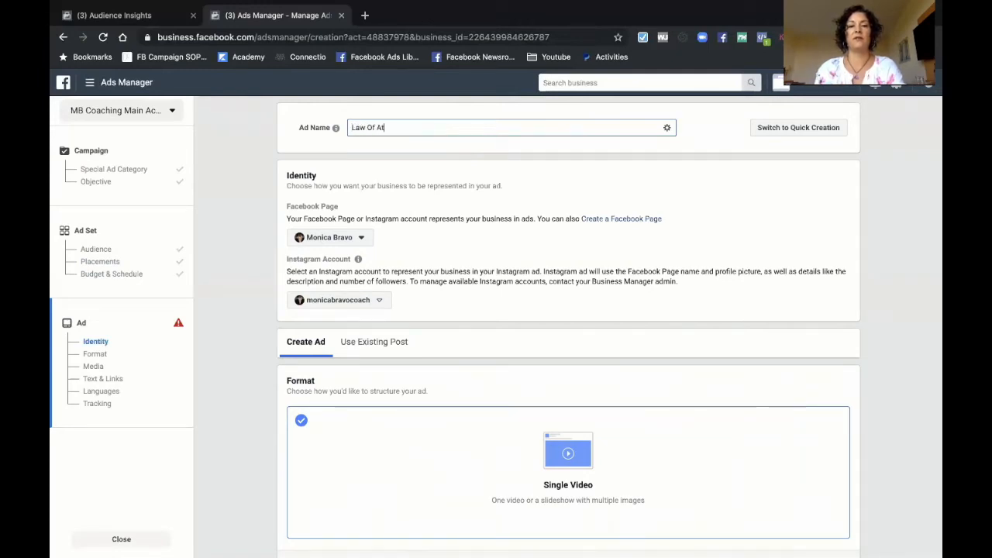
pyautogui.write('ac')
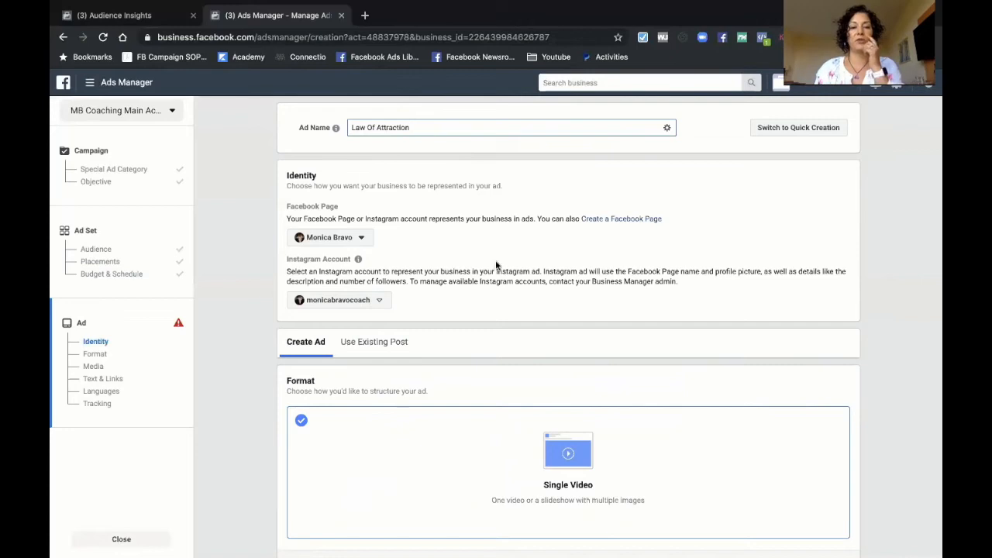
pyautogui.write('tion')
# - Use the existing Facebook Page post "Day 1 10 Clients in 10 Days Challenge!" from Aug 17, 2019 as the ad creative
pyautogui.scroll(-3, 496, 265)
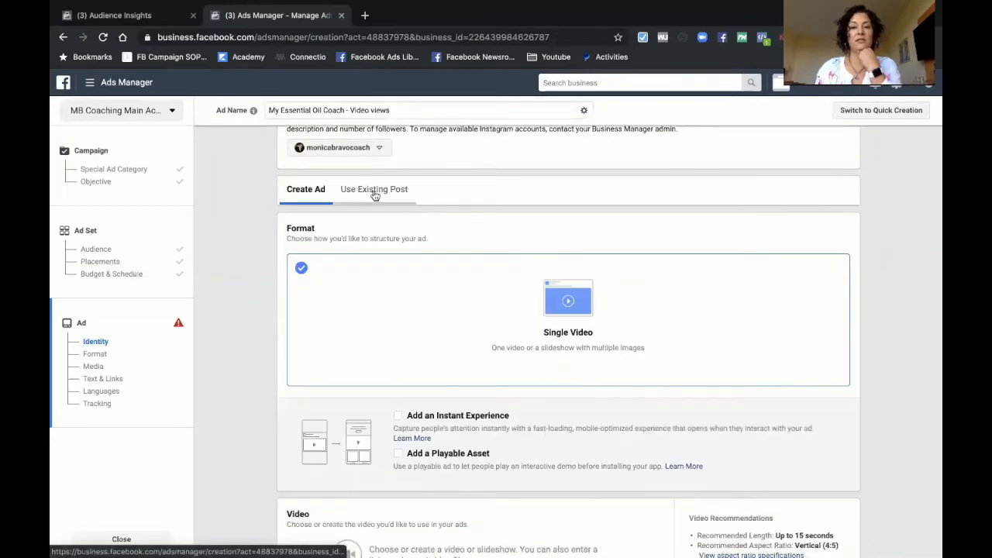
pyautogui.click(374, 194)
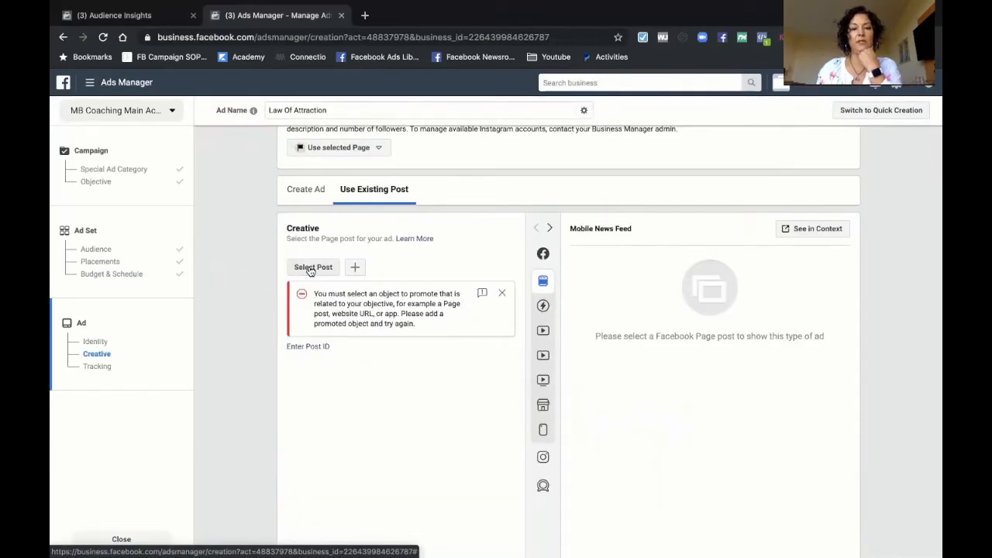
pyautogui.click(311, 268)
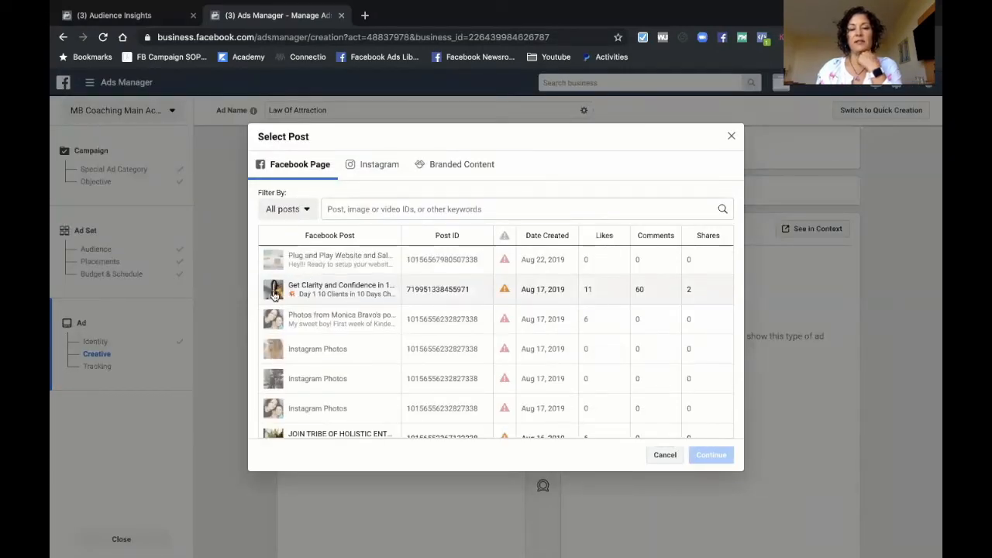
pyautogui.click(273, 294)
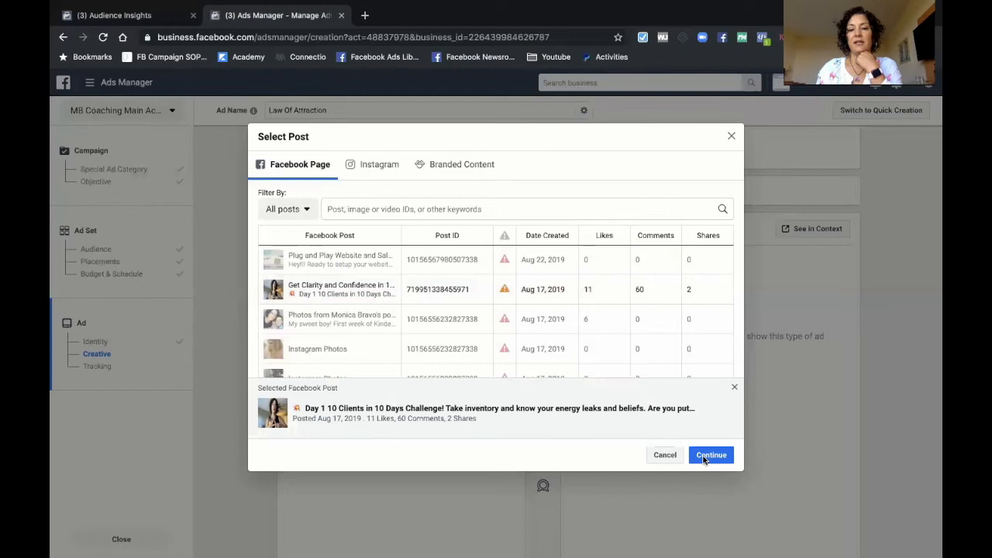
pyautogui.click(704, 460)
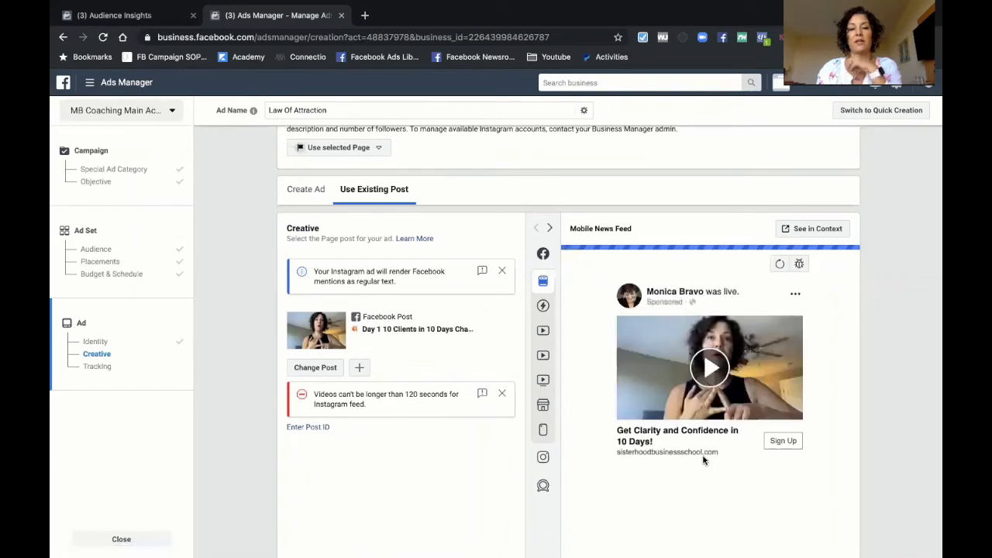
# - Return to the ad set's placements and exclude the Instagram and Audience Network platforms
pyautogui.scroll(-1, 788, 439)
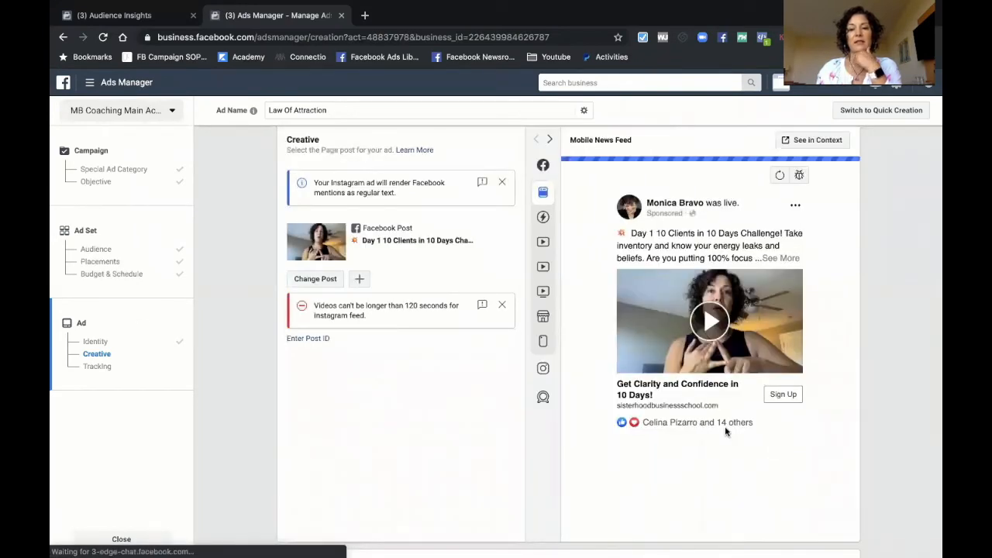
pyautogui.scroll(-2, 726, 431)
pyautogui.scroll(5, 726, 431)
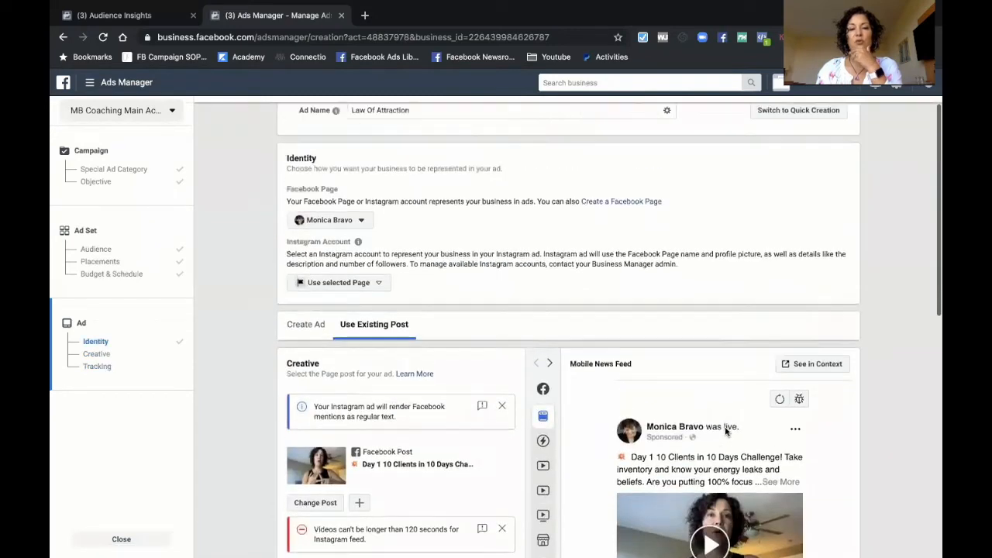
pyautogui.scroll(-1, 726, 431)
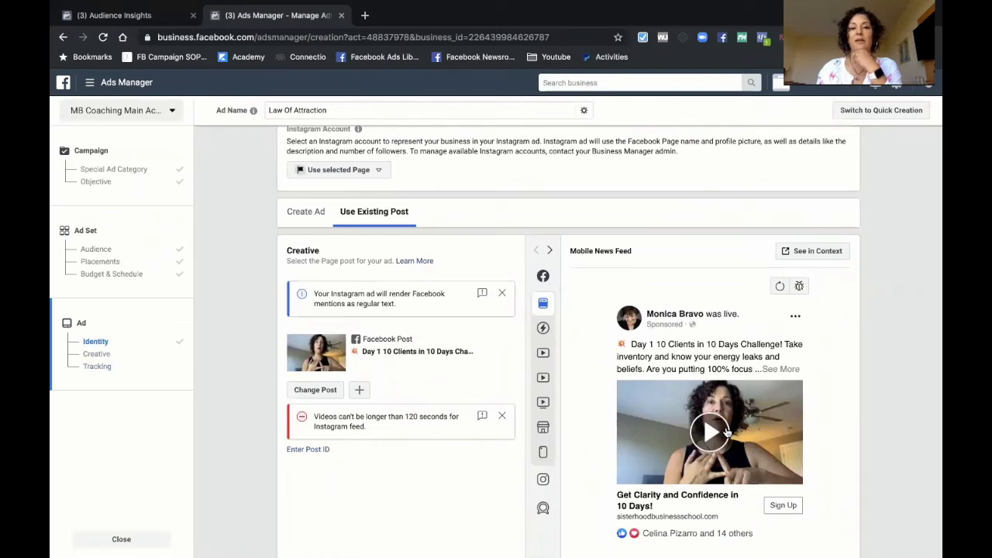
pyautogui.scroll(-1, 726, 432)
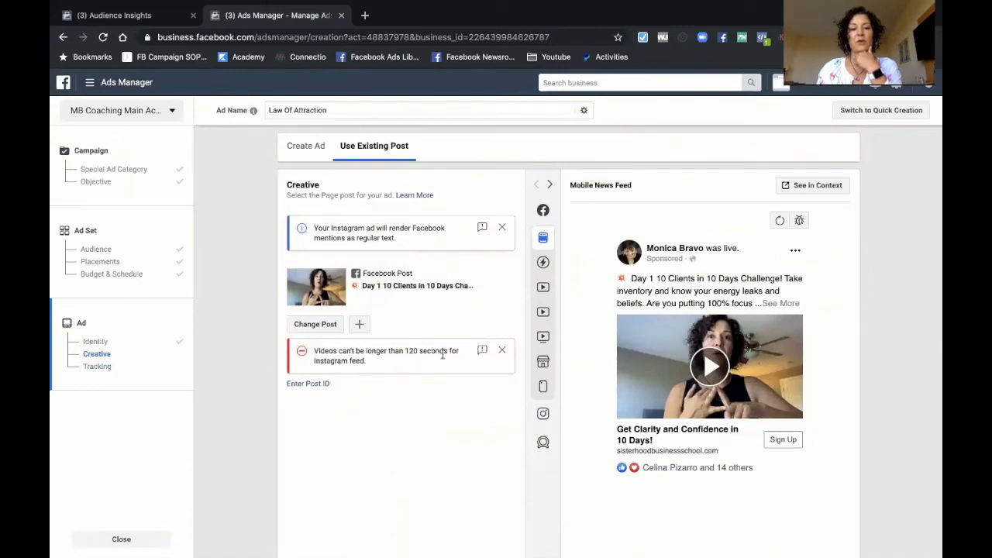
pyautogui.click(95, 251)
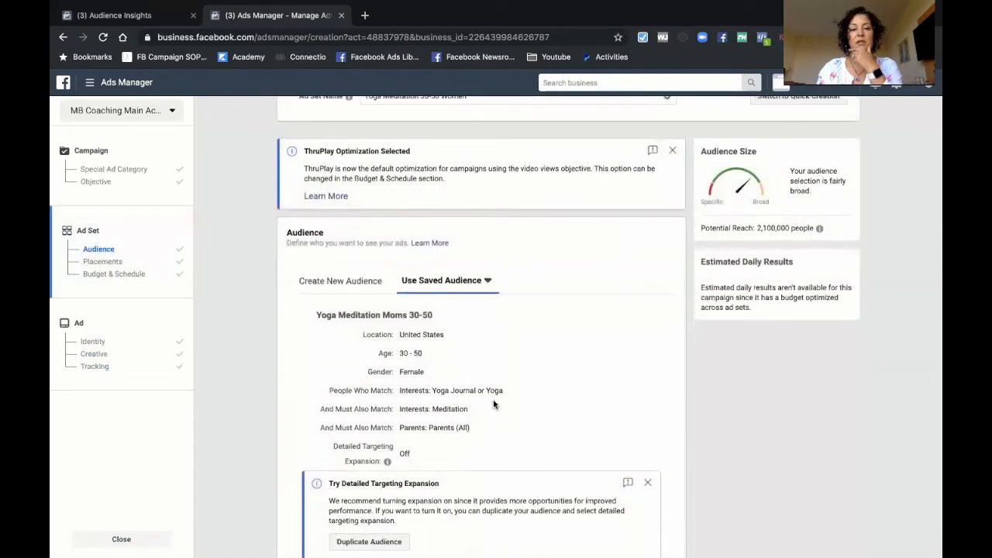
pyautogui.click(108, 261)
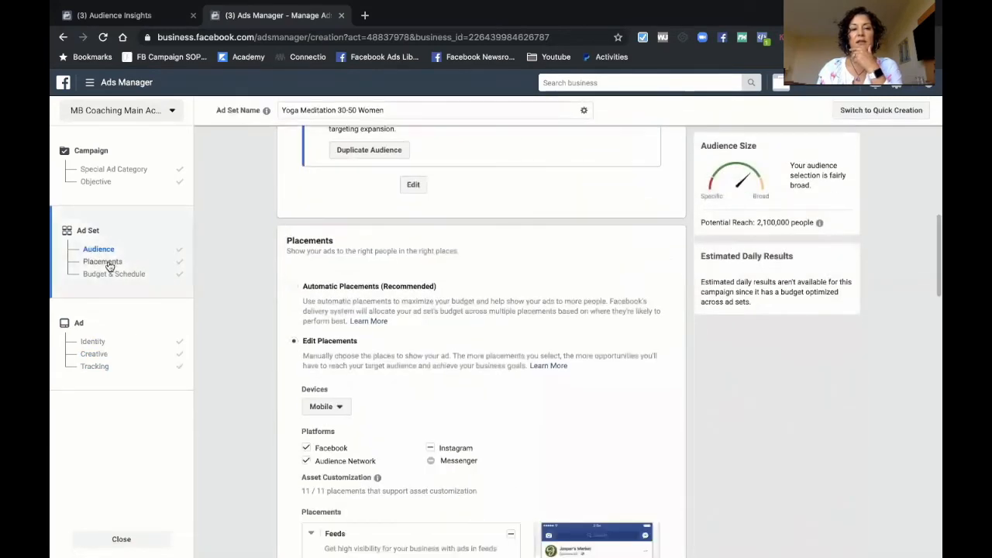
pyautogui.click(430, 355)
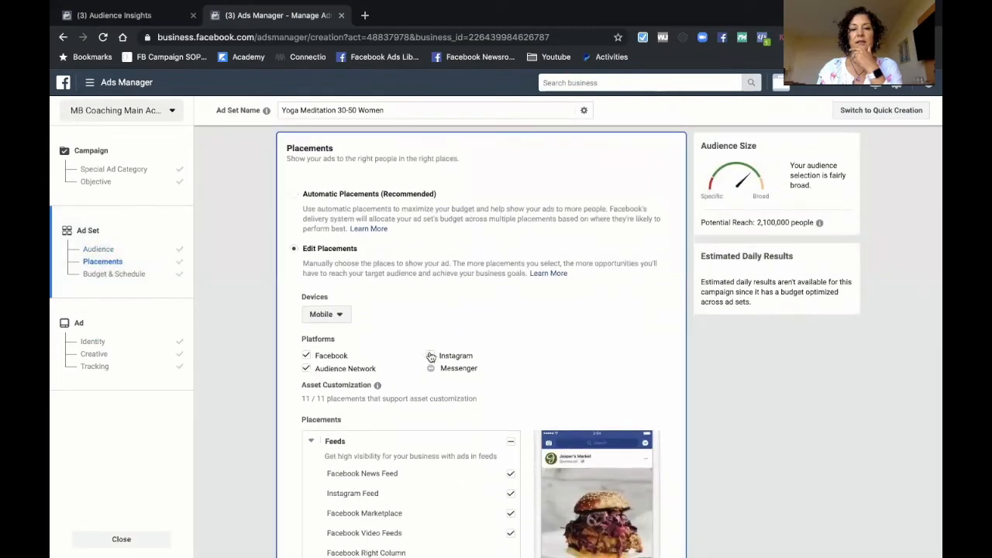
pyautogui.click(305, 369)
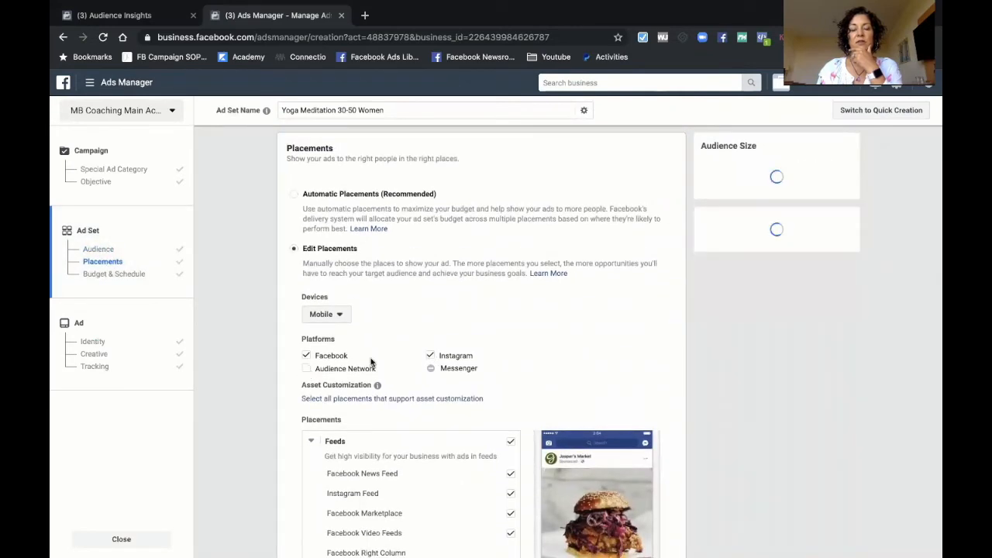
pyautogui.click(430, 357)
# - Exclude the In-Stream, In-Article and Facebook Stories placements and continue to the ad setup
pyautogui.scroll(-5, 431, 358)
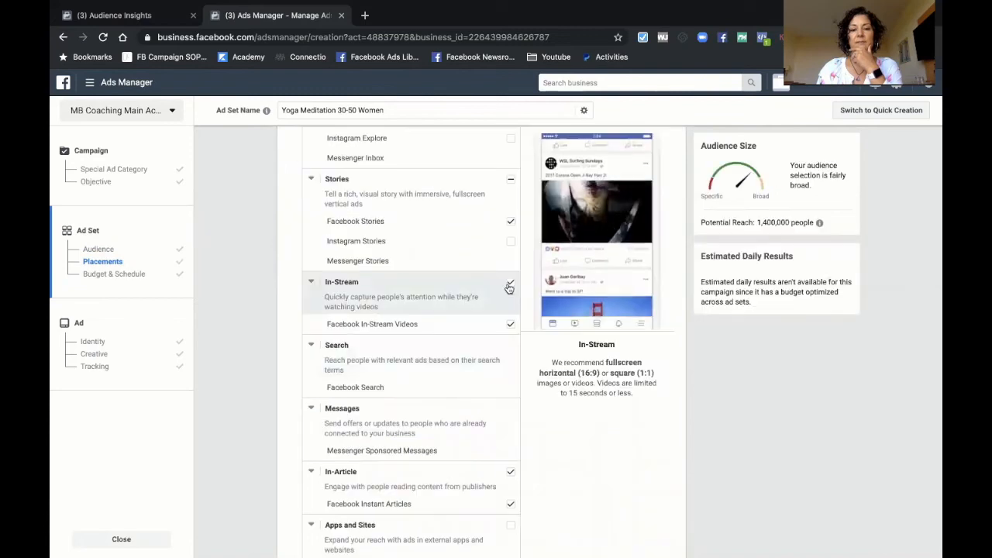
pyautogui.click(509, 285)
pyautogui.scroll(-1, 509, 478)
pyautogui.click(510, 449)
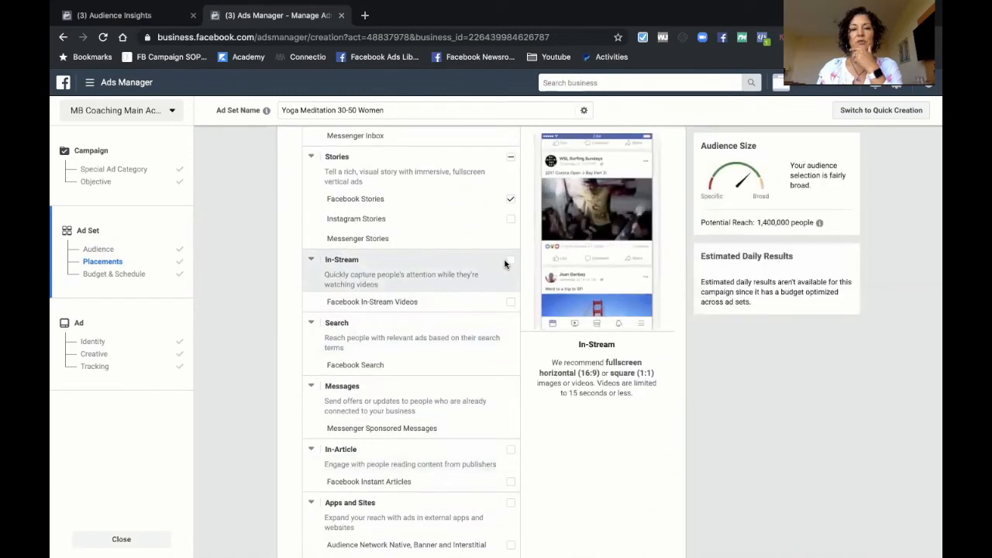
pyautogui.scroll(1, 504, 264)
pyautogui.click(511, 283)
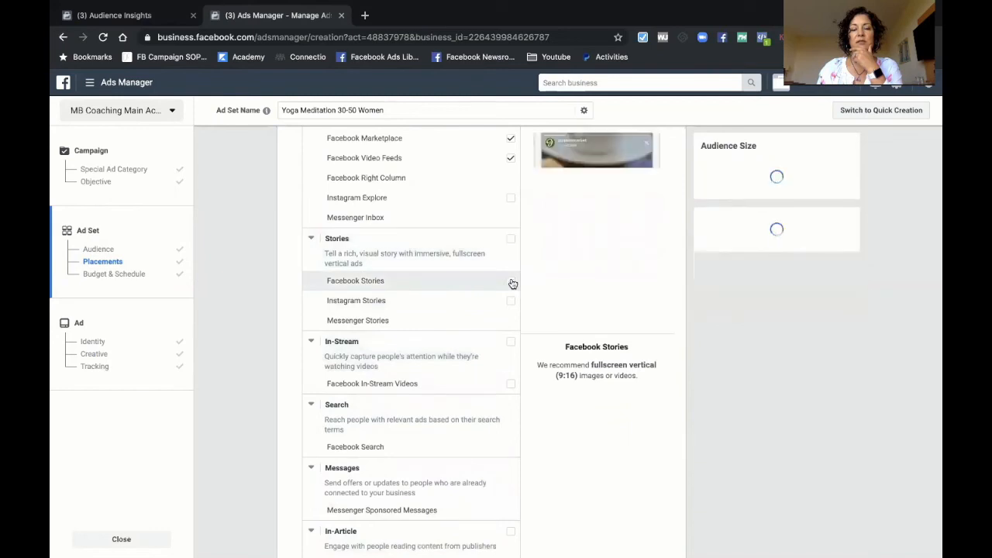
pyautogui.click(510, 341)
pyautogui.scroll(-2, 530, 426)
pyautogui.scroll(-15, 530, 426)
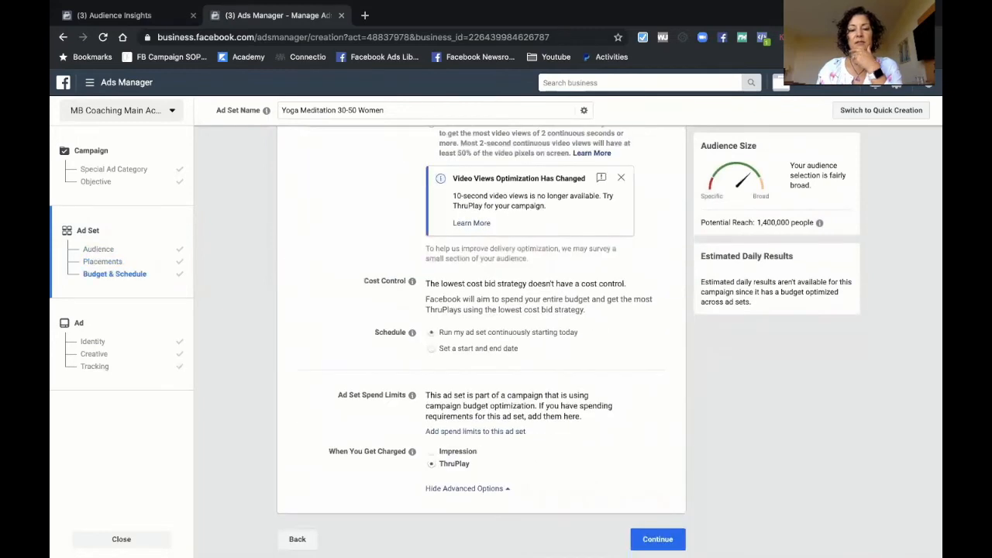
pyautogui.click(658, 536)
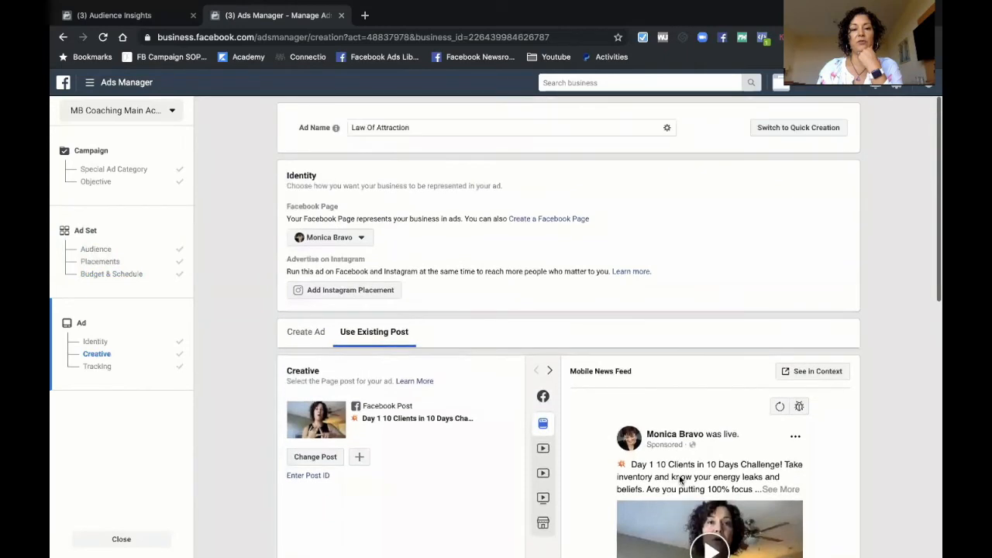
# - Turn on Facebook Pixel conversion tracking for the "Law Of Attraction" ad
pyautogui.scroll(-10, 680, 481)
pyautogui.click(289, 312)
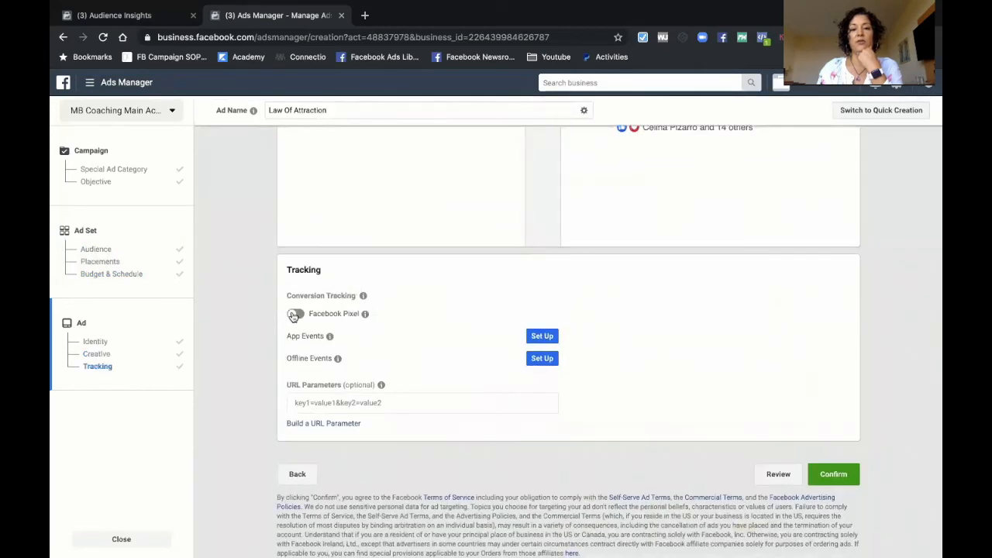
pyautogui.moveTo(365, 314)
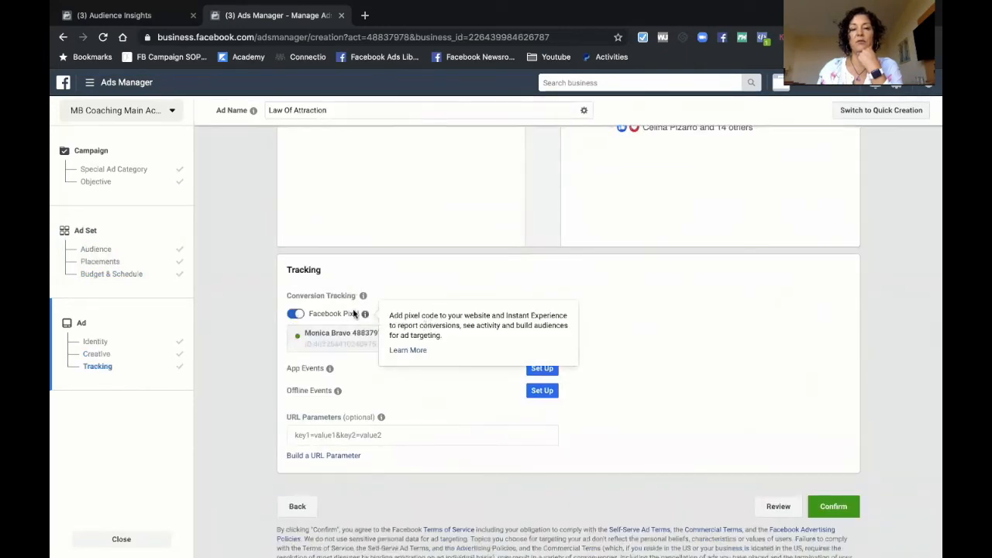
pyautogui.scroll(-1, 465, 413)
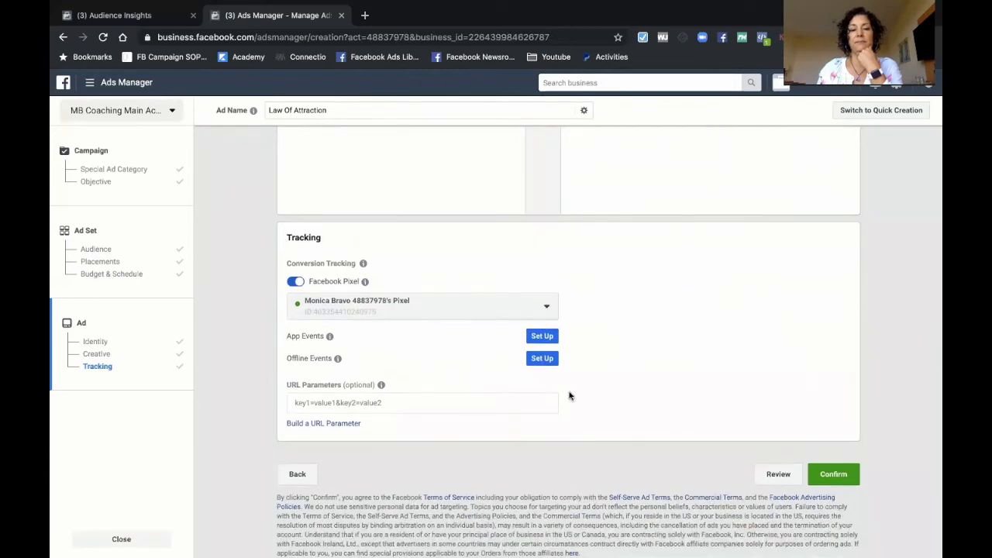
pyautogui.click(830, 473)
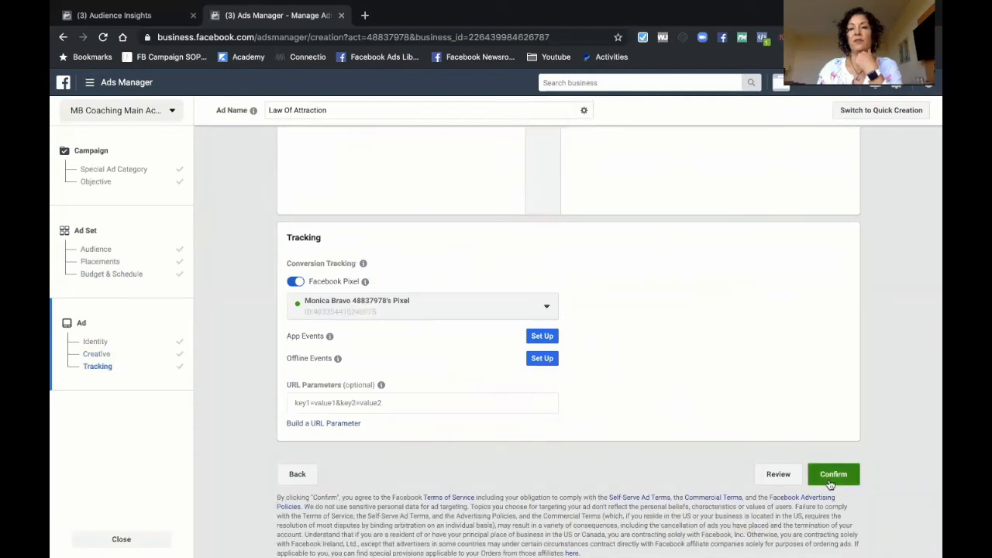
pyautogui.click(829, 475)
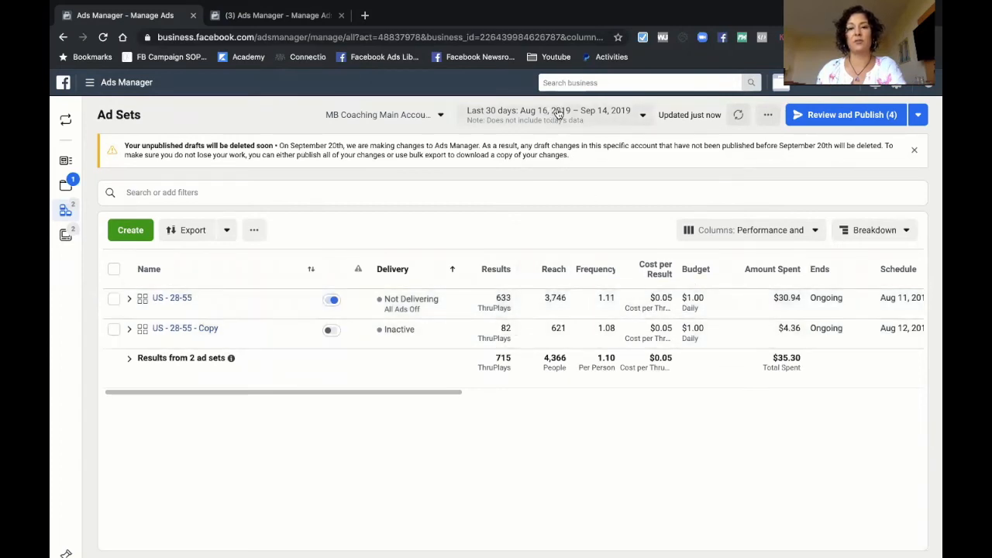
# - In the existing campaign's ad sets list, examine the ThruPlay results, cost per result, amount spent and schedule
pyautogui.moveTo(424, 394); pyautogui.dragTo(511, 399)
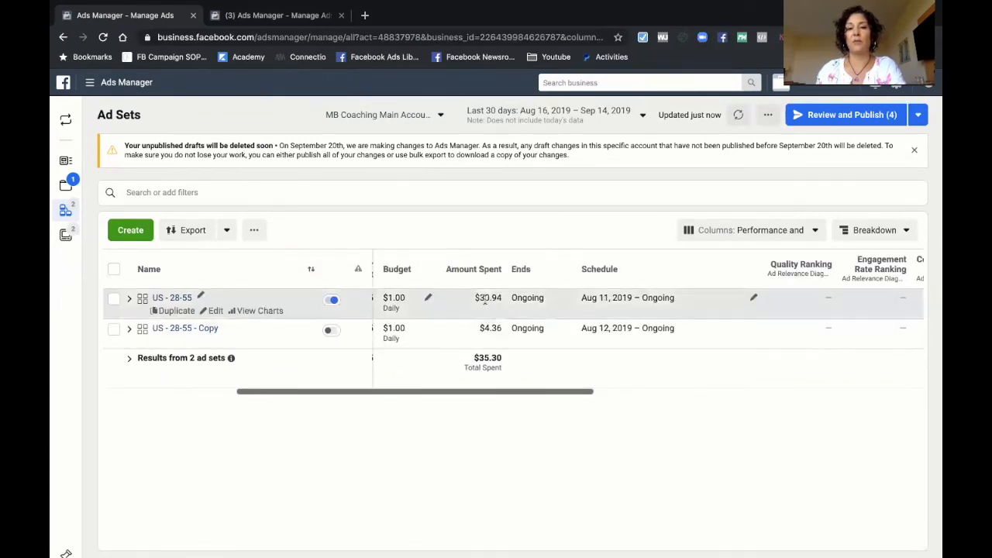
pyautogui.moveTo(444, 398); pyautogui.dragTo(289, 401)
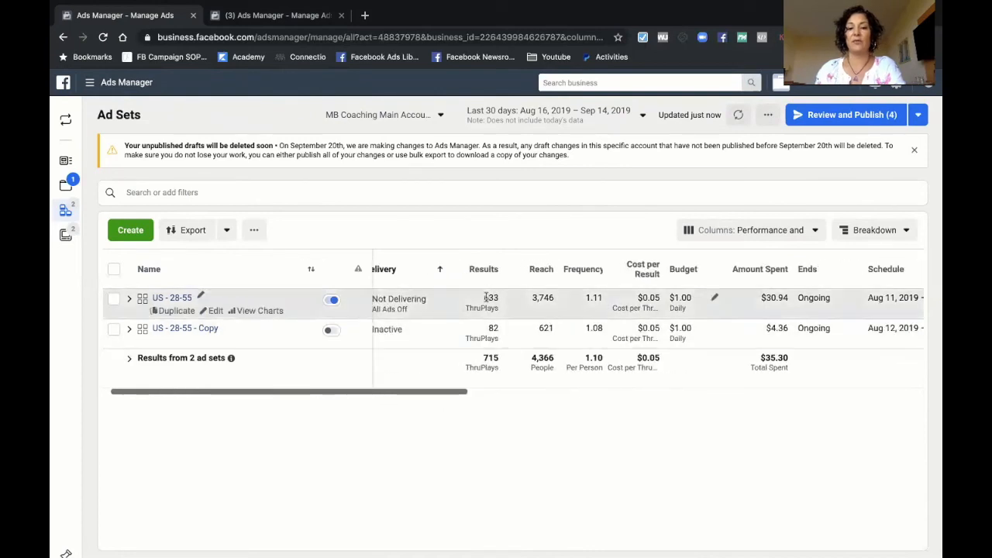
pyautogui.doubleClick(492, 357)
pyautogui.moveTo(446, 395); pyautogui.dragTo(589, 399)
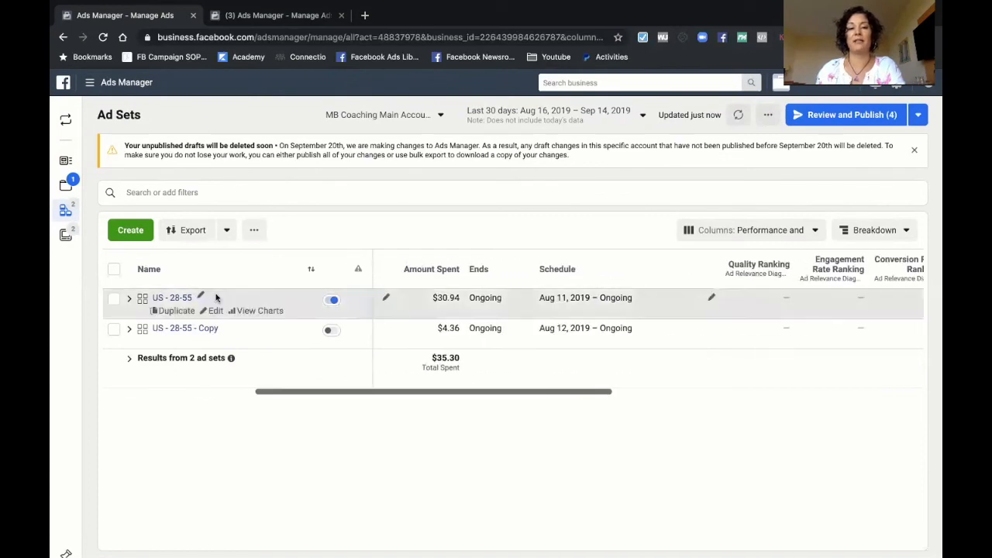
pyautogui.moveTo(395, 393); pyautogui.dragTo(291, 389)
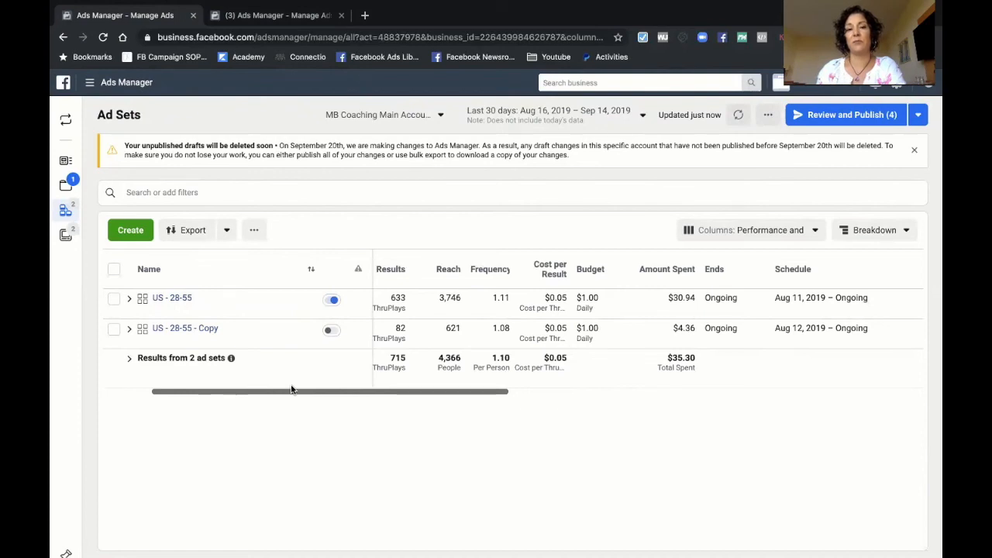
# - Open the preview of the "Kartra Campaign" ad in the US - 28-55 ad set and check its video post's view count
pyautogui.click(165, 297)
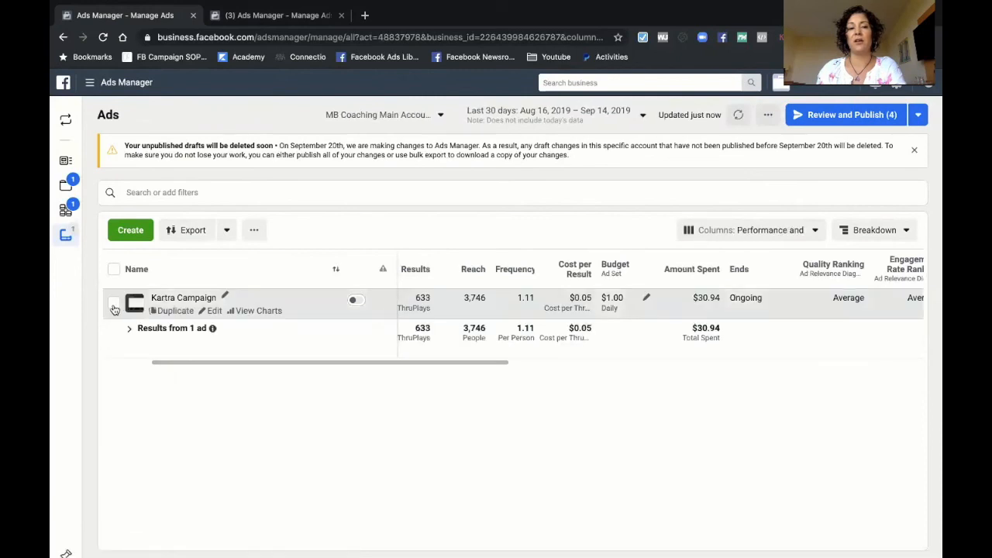
pyautogui.click(113, 305)
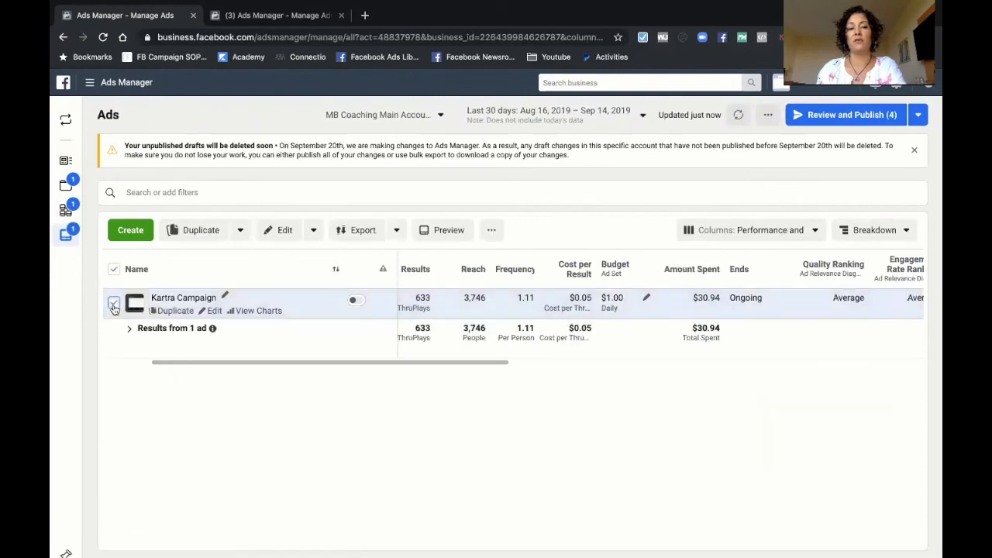
pyautogui.click(445, 232)
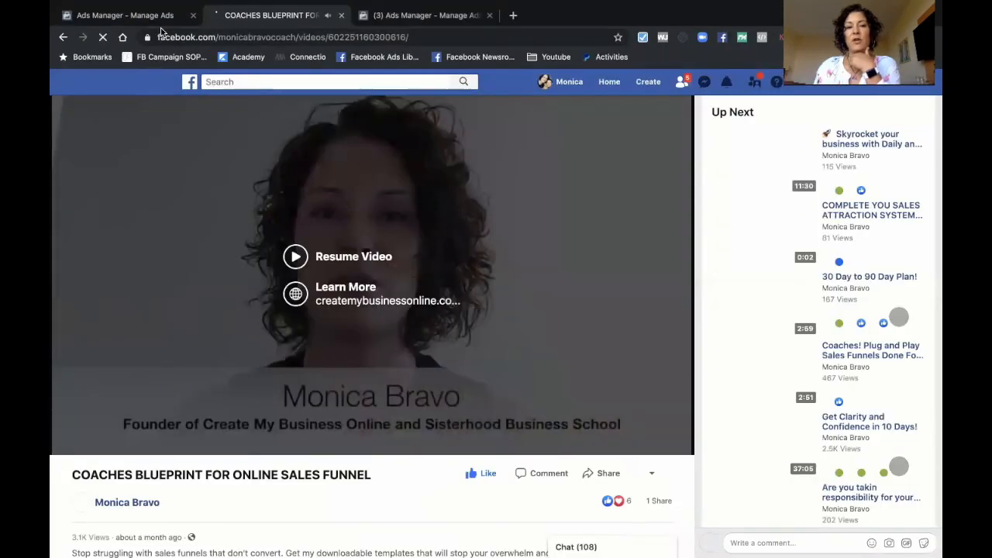
pyautogui.click(389, 132)
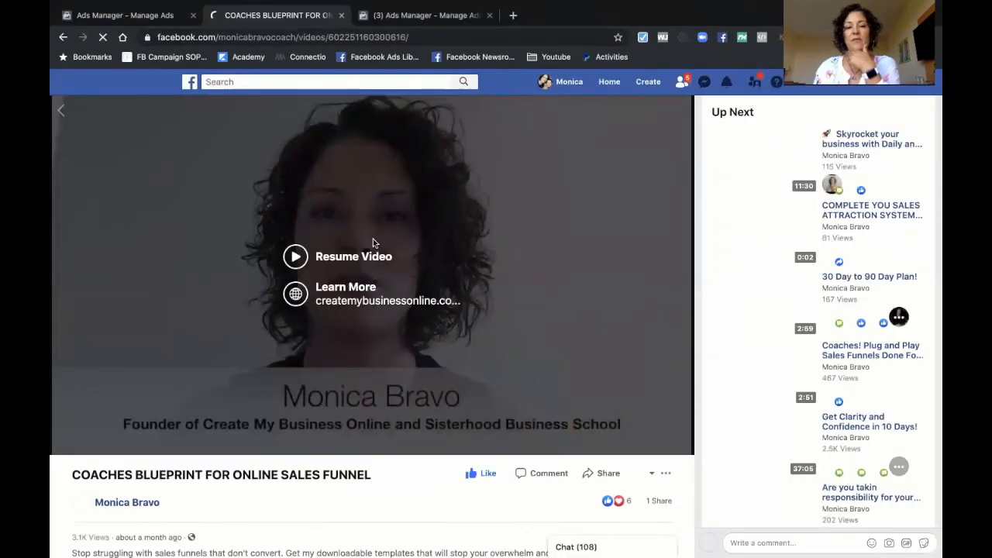
pyautogui.scroll(-3, 382, 464)
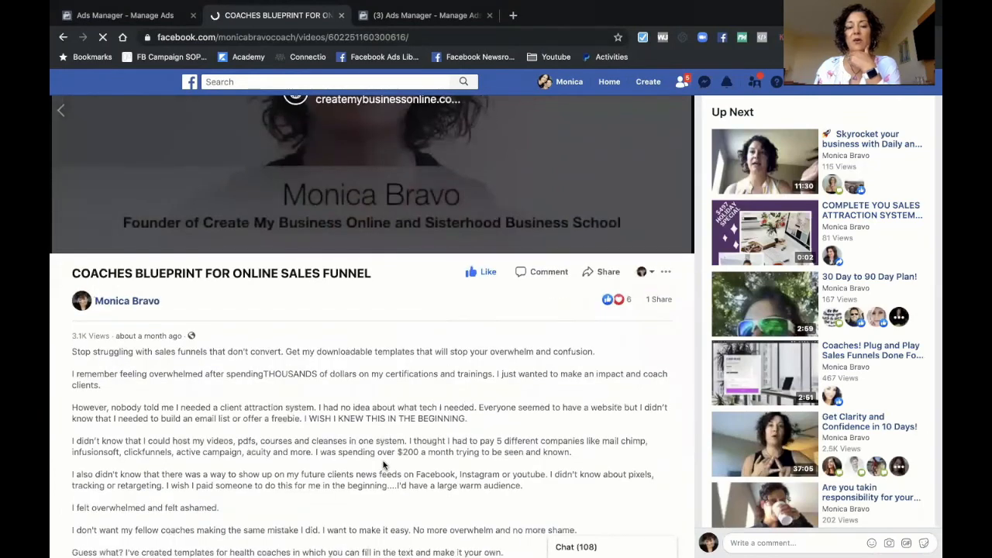
pyautogui.moveTo(73, 314); pyautogui.dragTo(124, 315)
pyautogui.scroll(3, 353, 381)
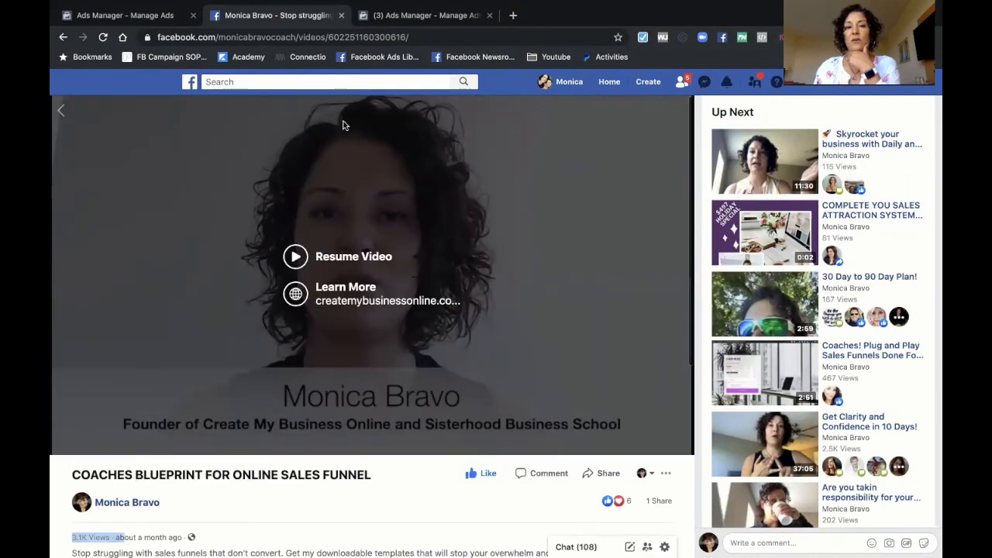
# - Go back to the existing campaign's ad sets list and recheck the results, reach and amount spent
pyautogui.click(371, 19)
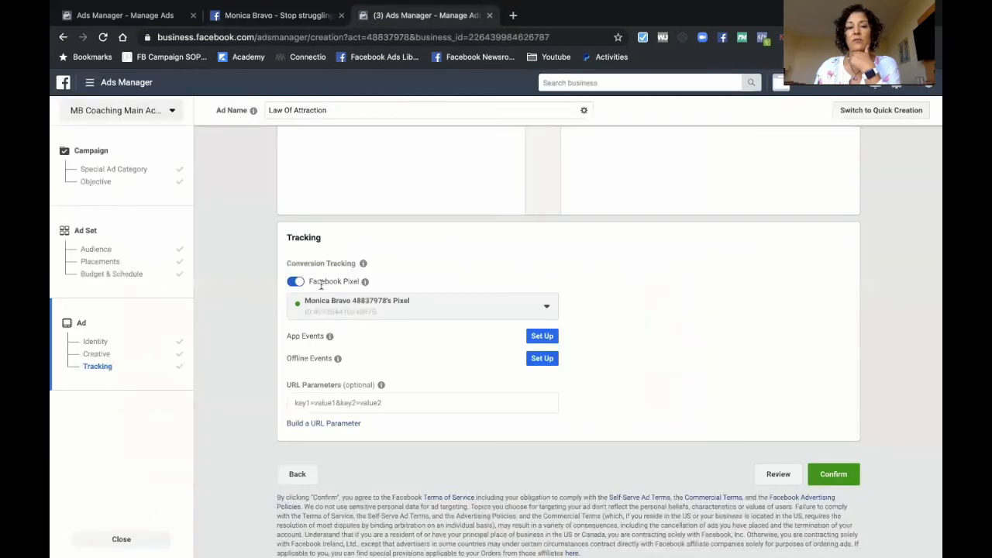
pyautogui.scroll(10, 279, 199)
pyautogui.click(137, 15)
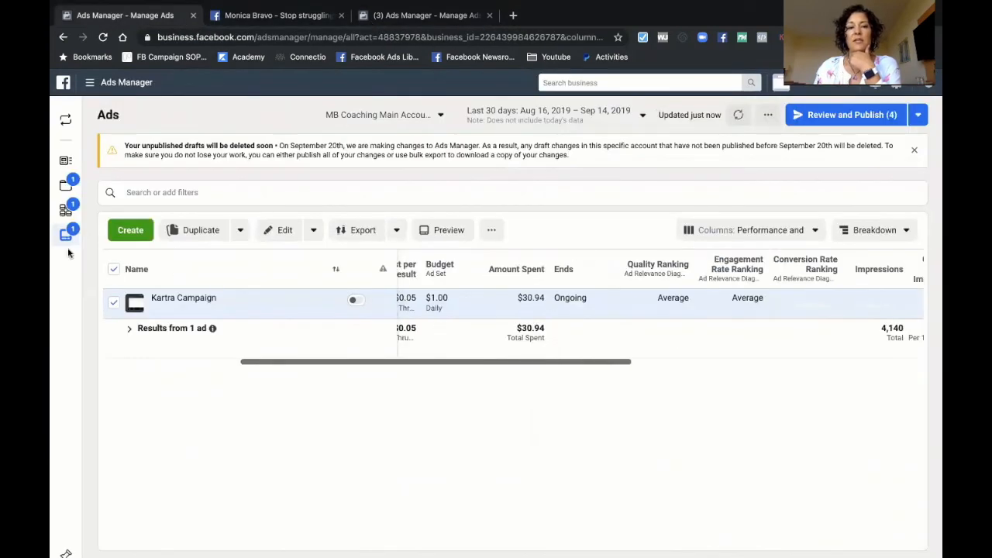
pyautogui.click(94, 211)
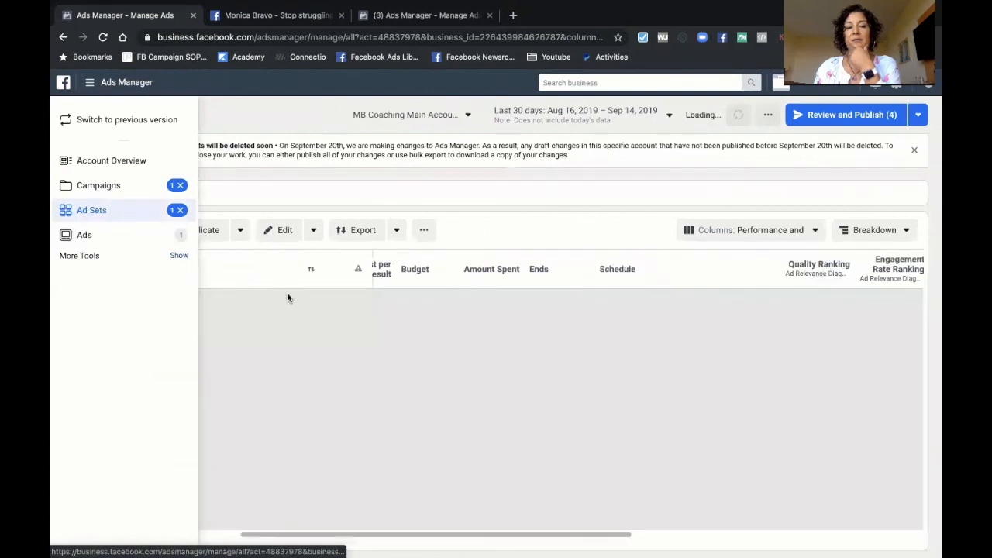
pyautogui.moveTo(431, 394); pyautogui.dragTo(314, 396)
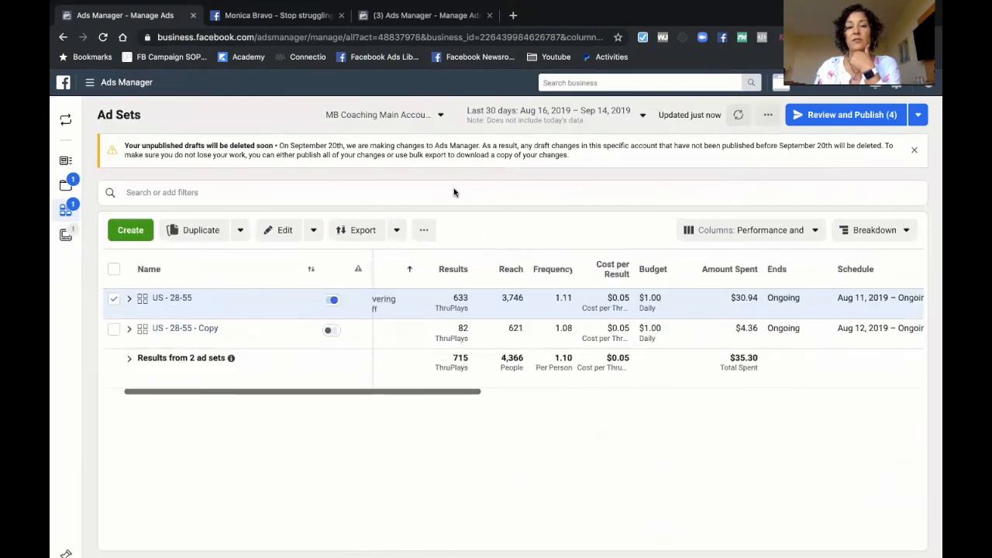
pyautogui.click(411, 15)
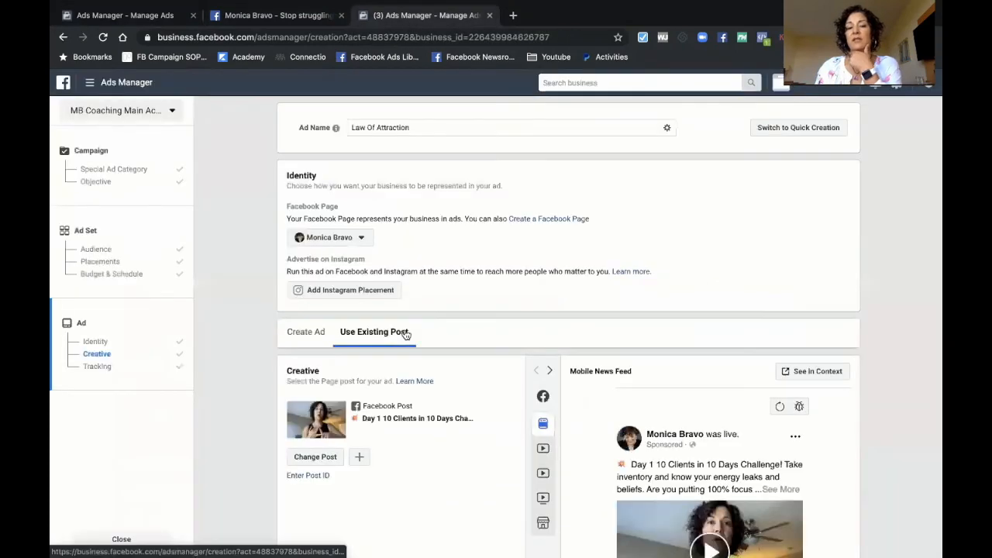
pyautogui.click(264, 18)
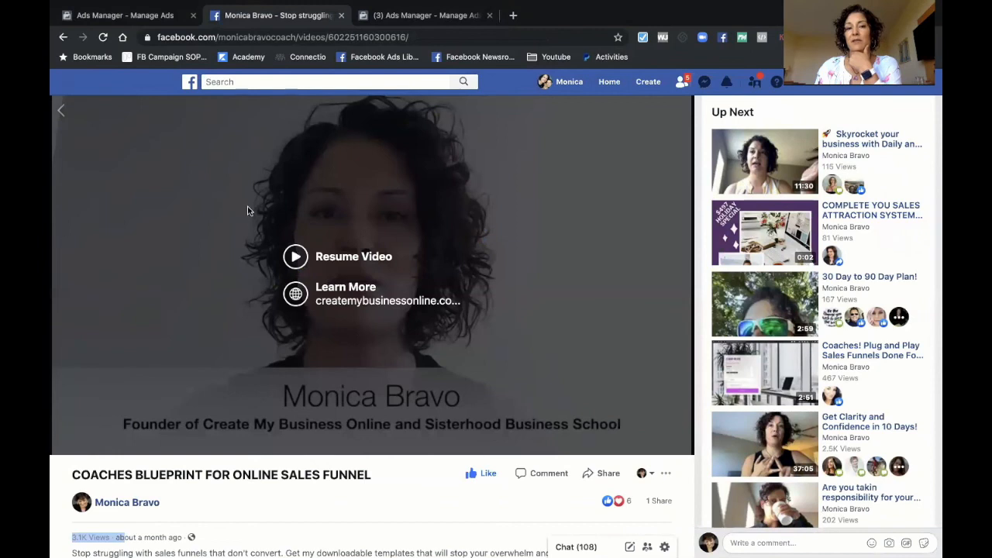
pyautogui.click(159, 16)
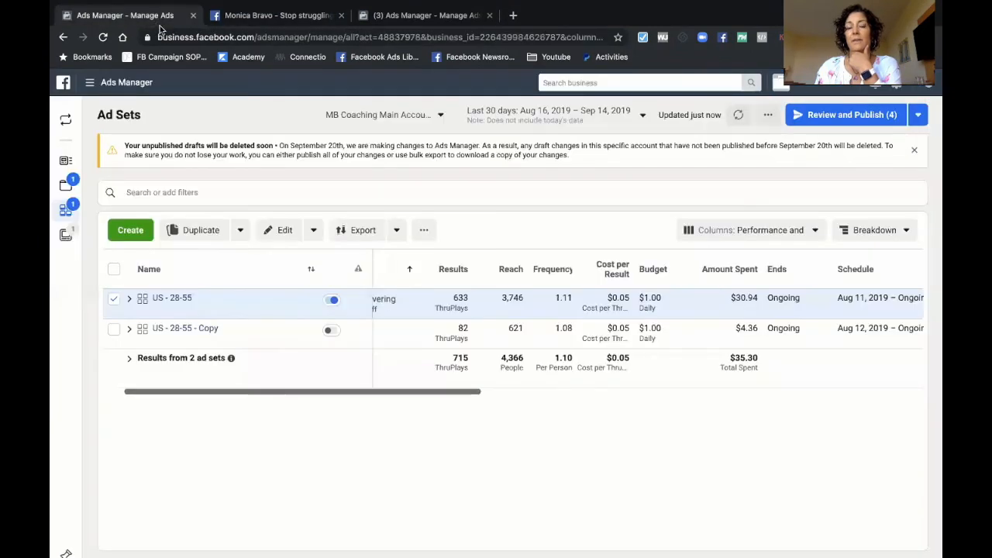